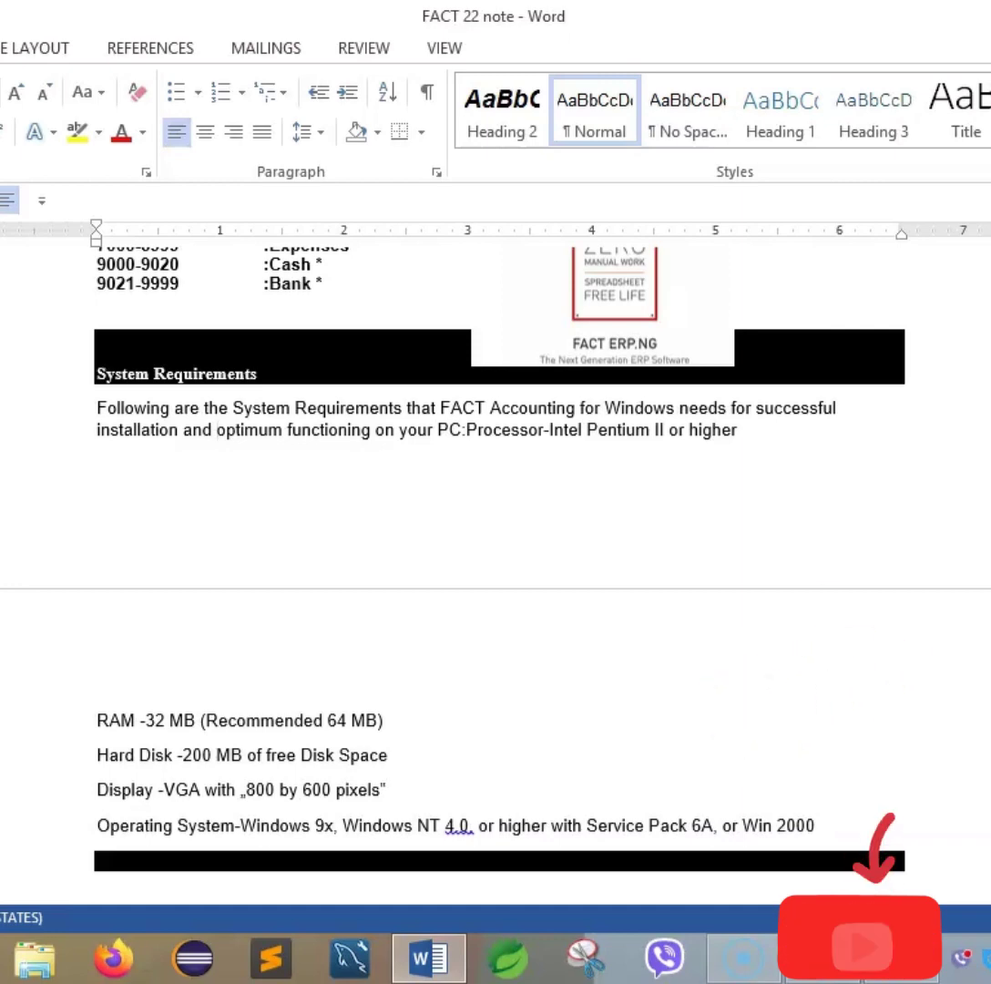
# - Try to run the setup application in the FACT27 folder as administrator
pyautogui.scroll(10, 492, 565)
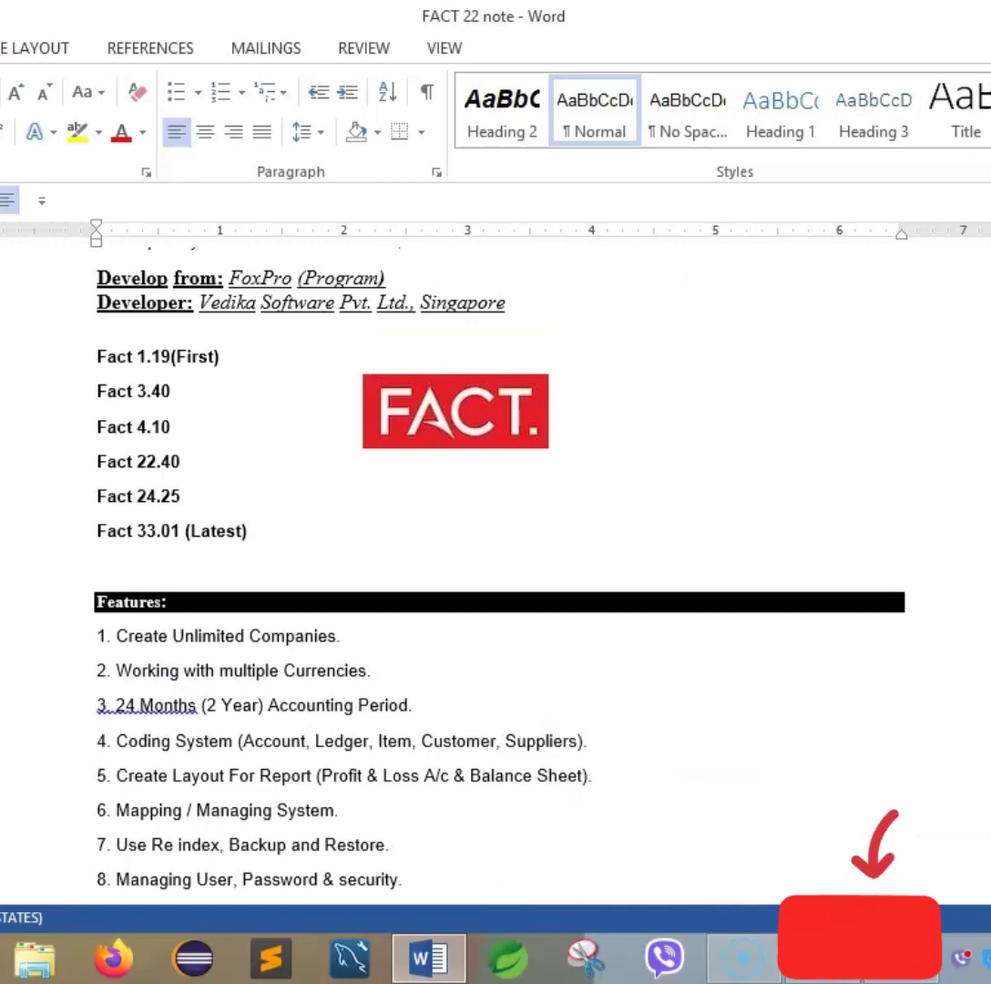
pyautogui.press('super+d')
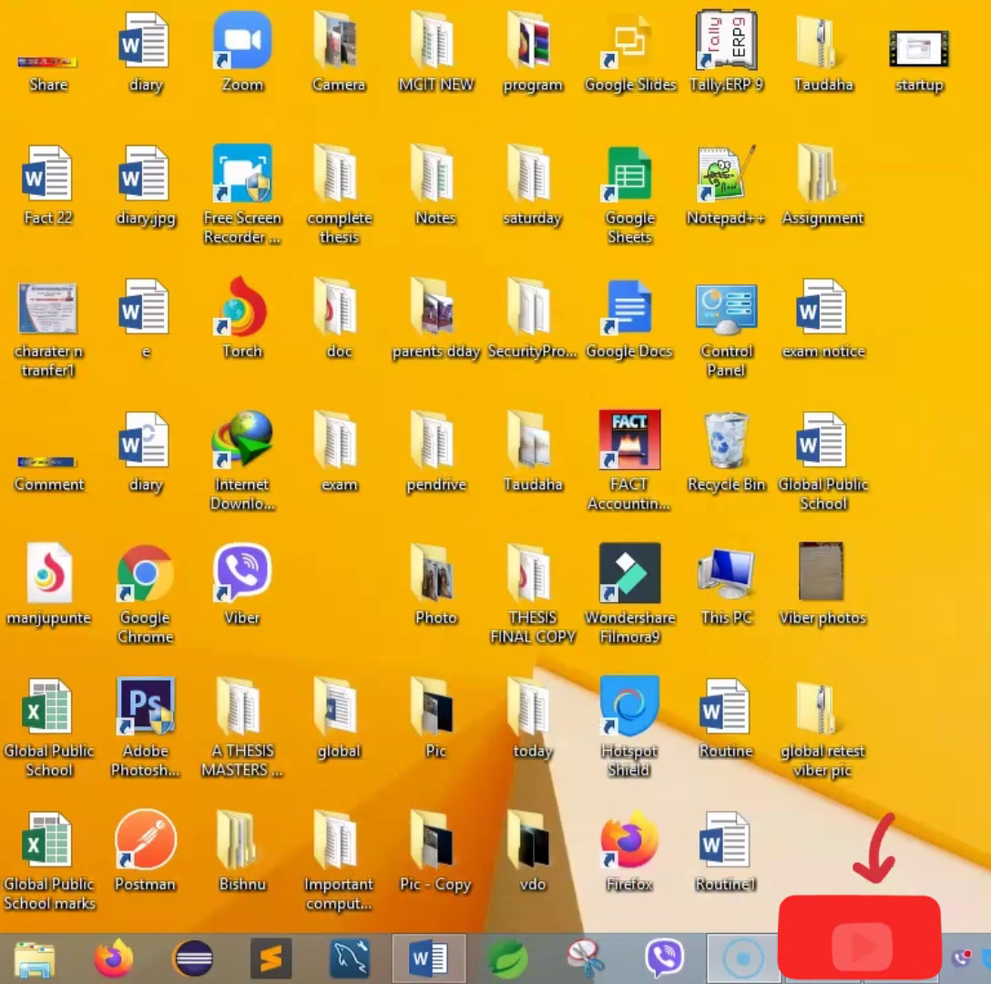
pyautogui.press('super+e')
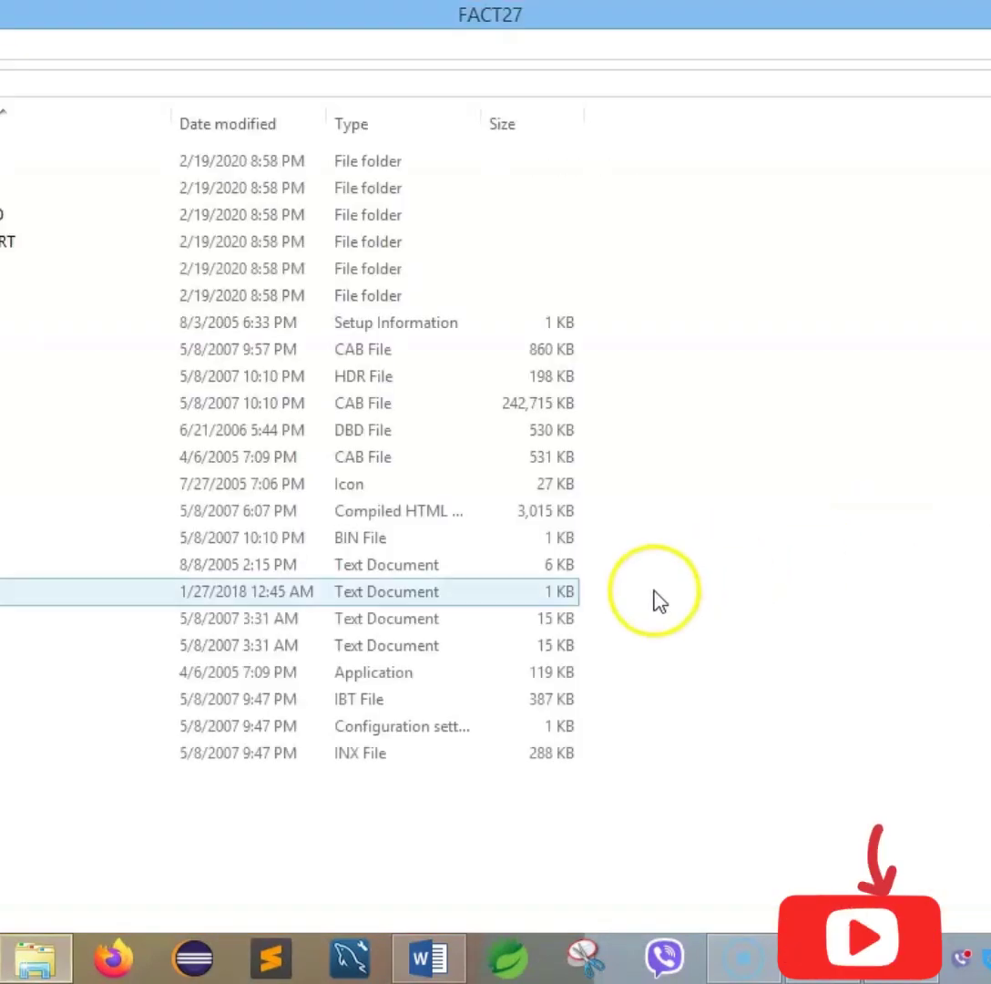
pyautogui.click(238, 690)
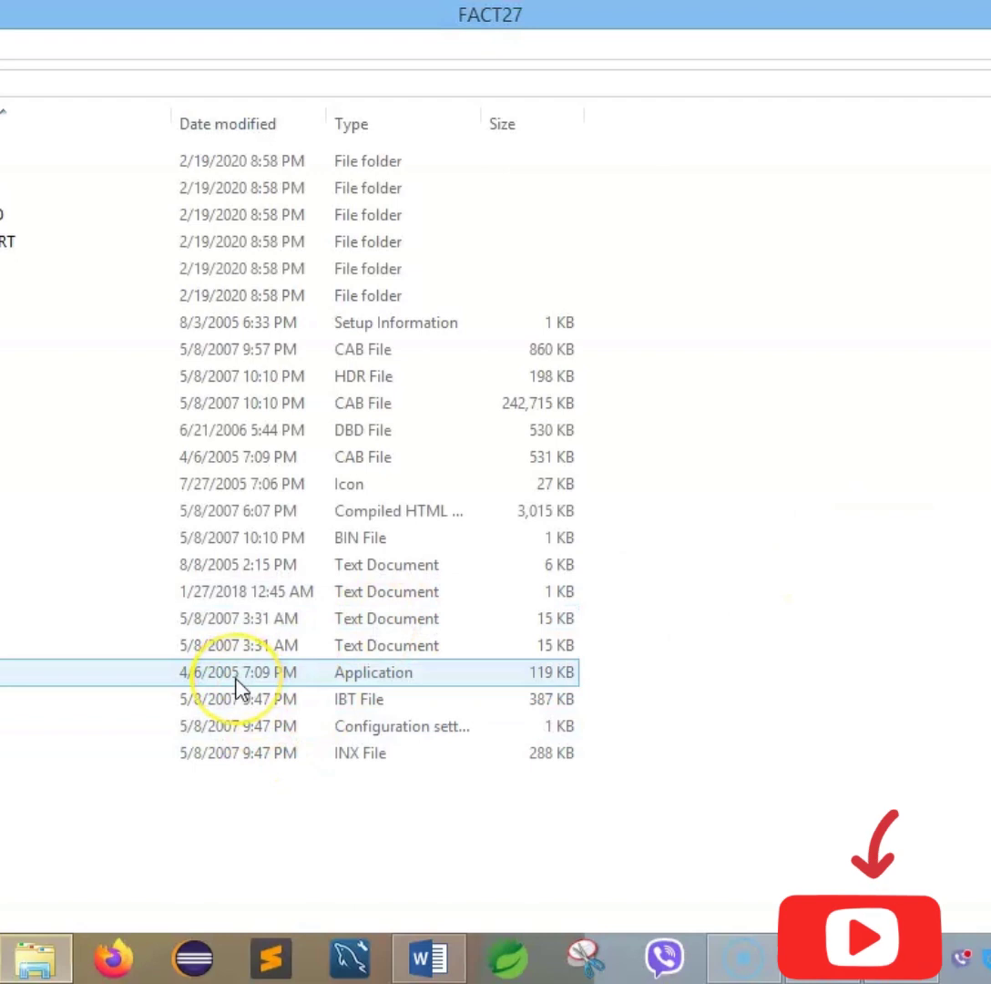
pyautogui.click(200, 679)
pyautogui.rightClick(199, 678)
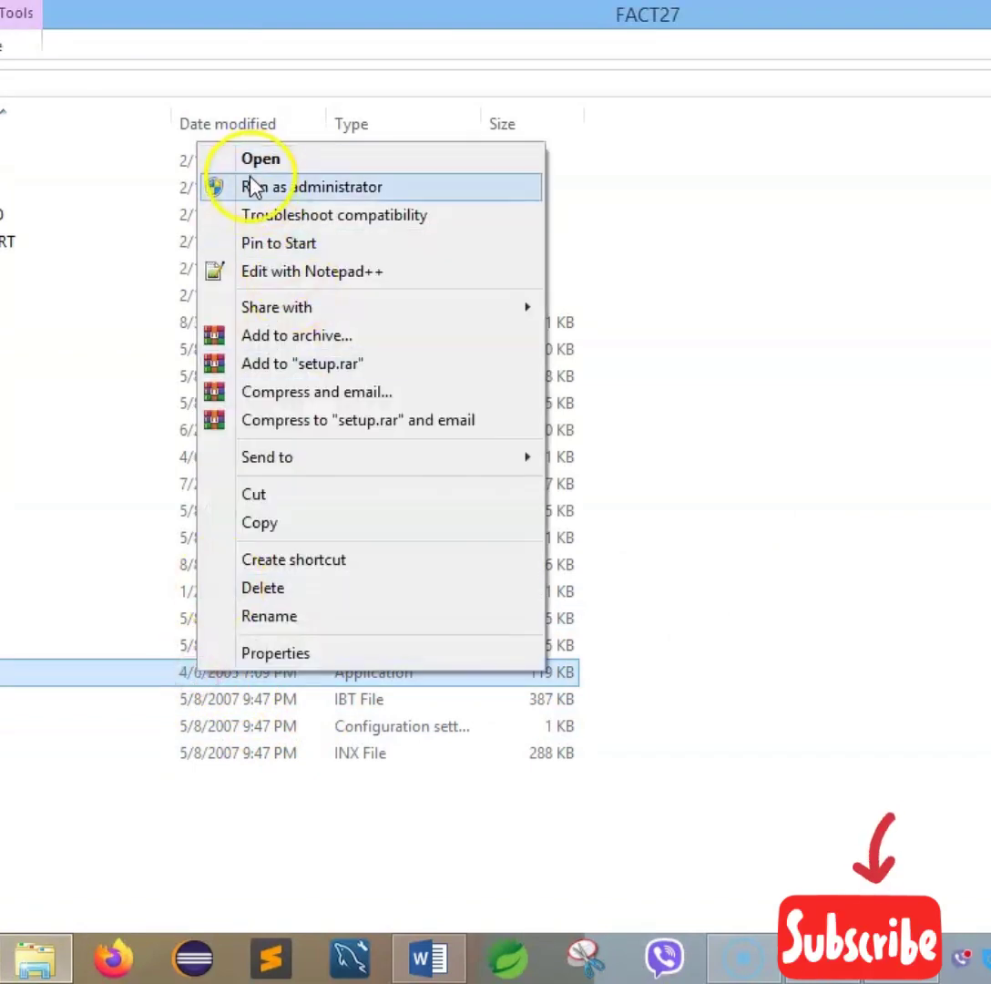
pyautogui.click(264, 188)
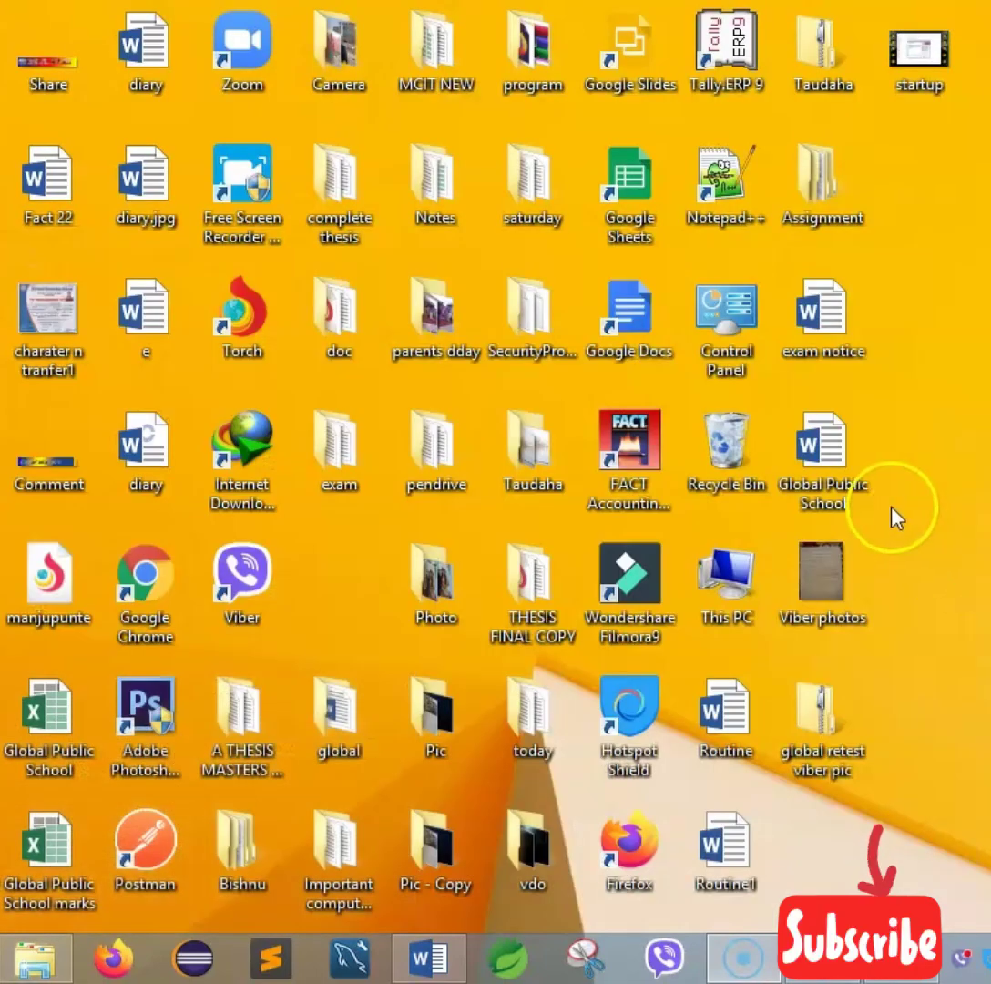
# - Switch to the FACT 22 note in Word and read the section on creating a new account (company)
pyautogui.click(638, 466)
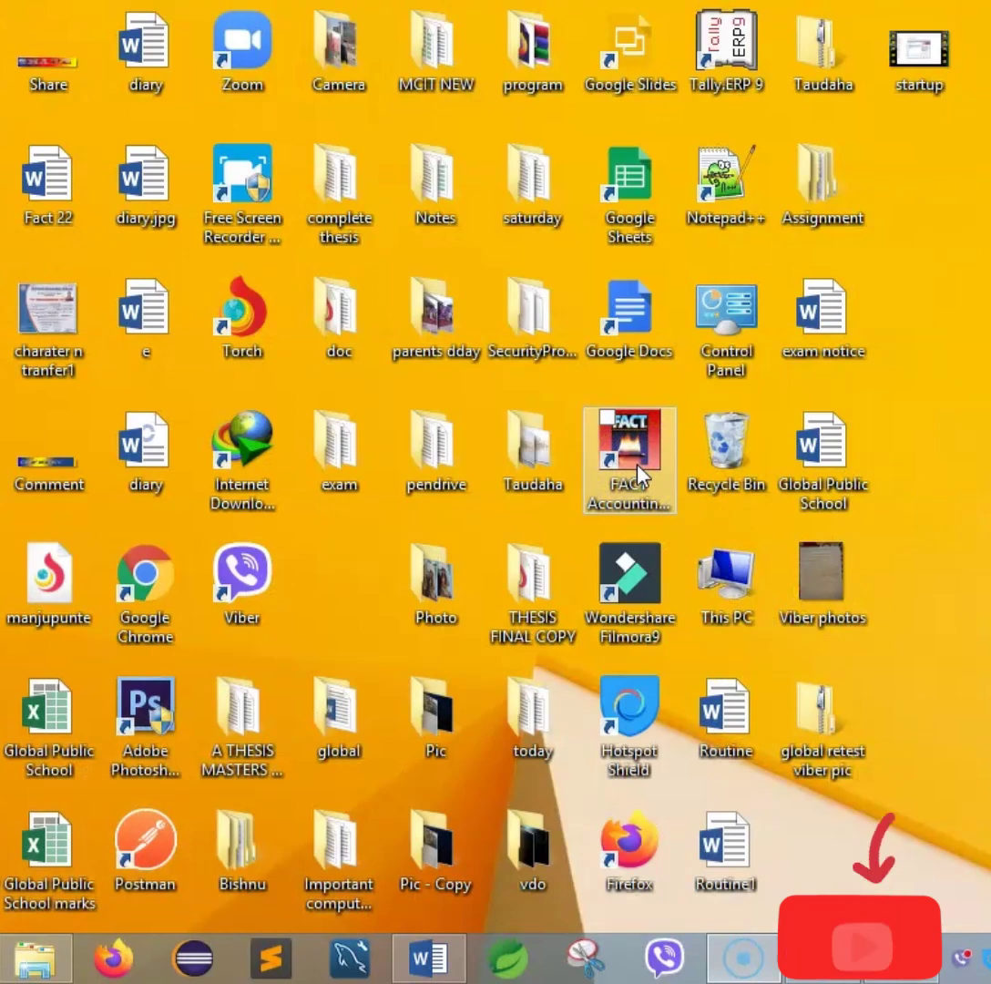
pyautogui.click(953, 580)
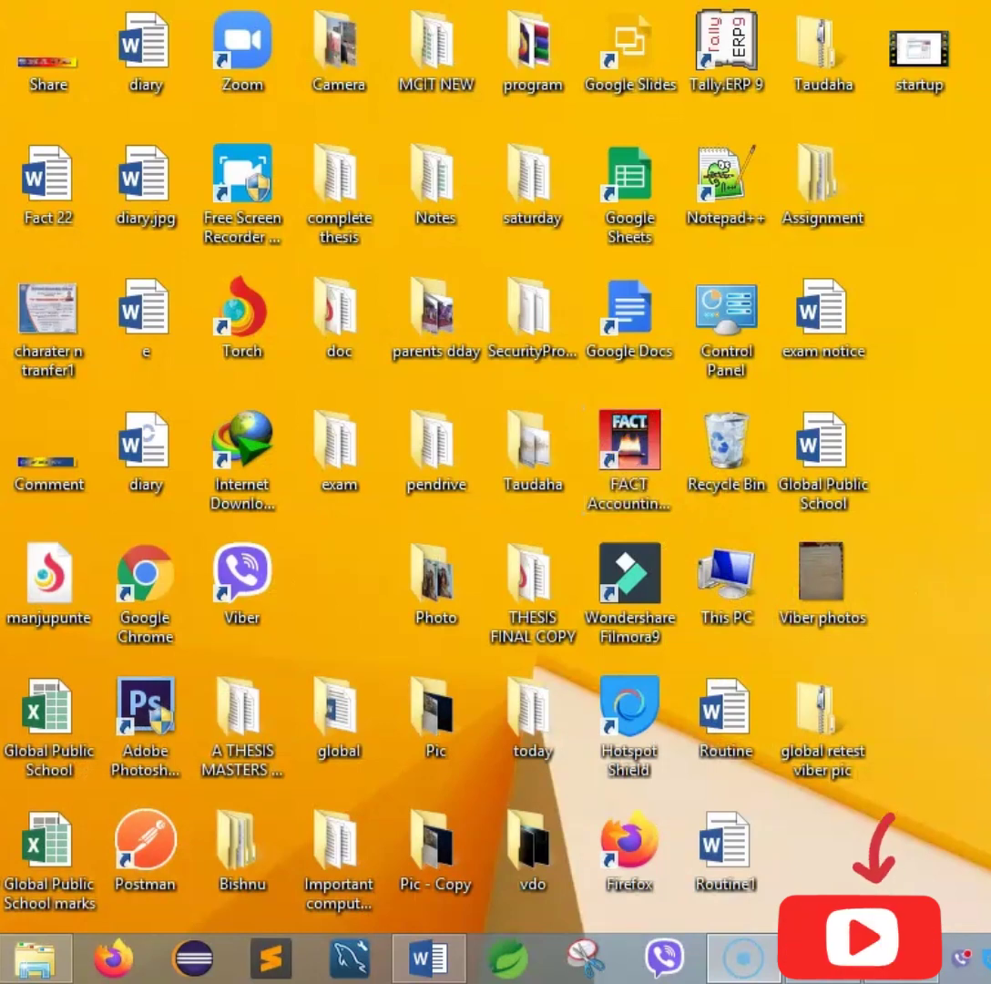
pyautogui.hotkey('alt', 'Tab')
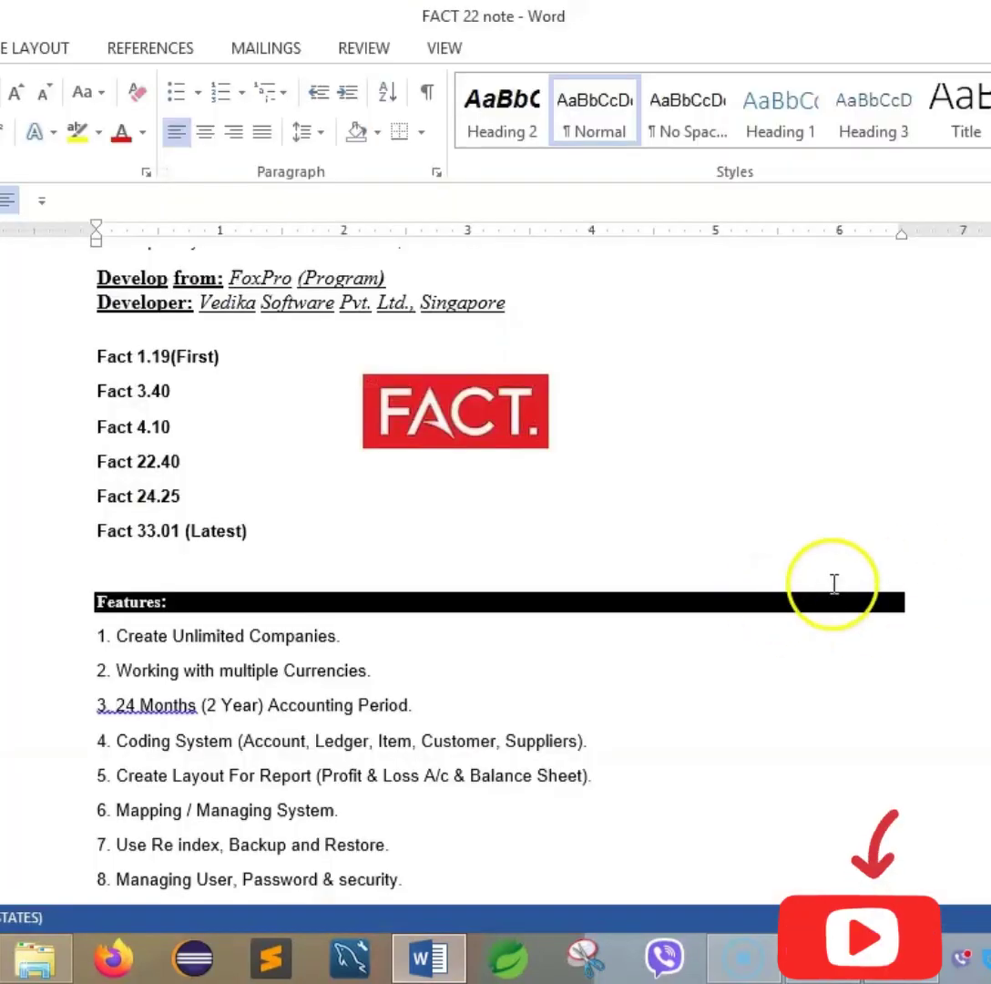
pyautogui.scroll(-15, 496, 565)
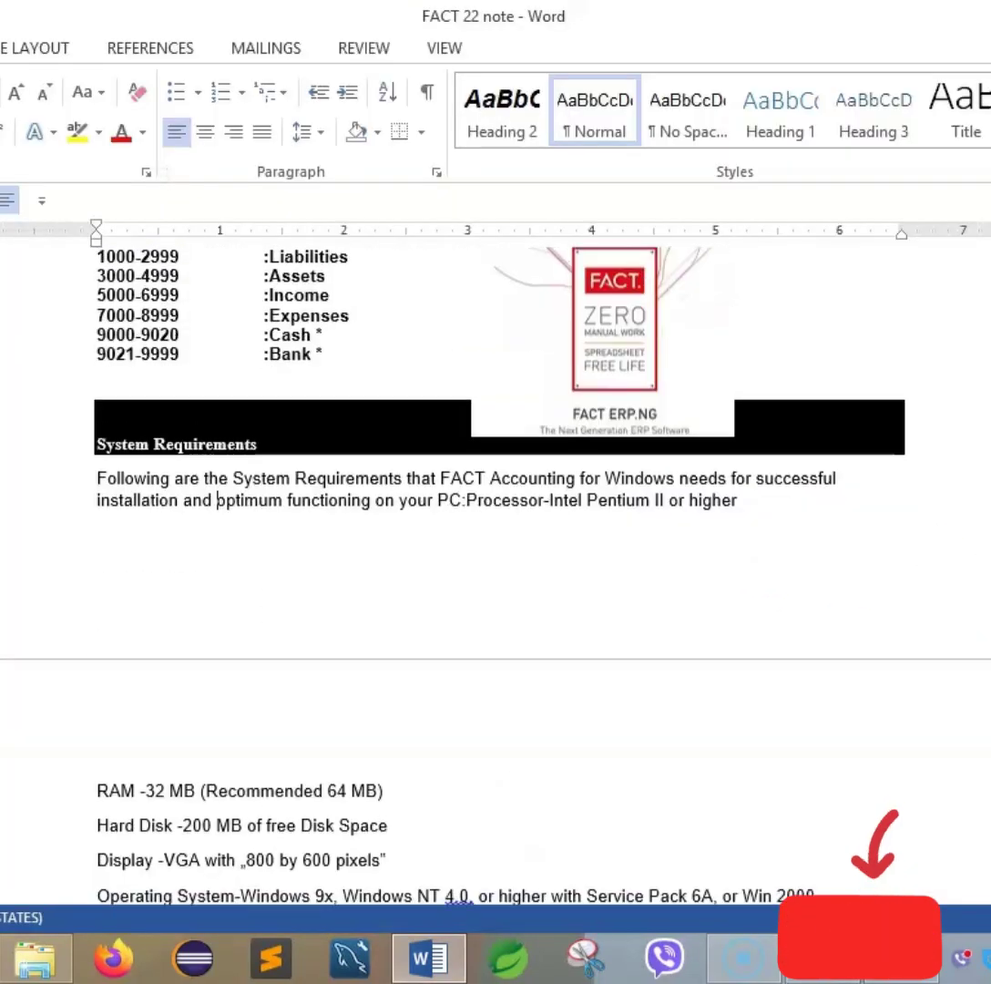
pyautogui.scroll(-15, 496, 565)
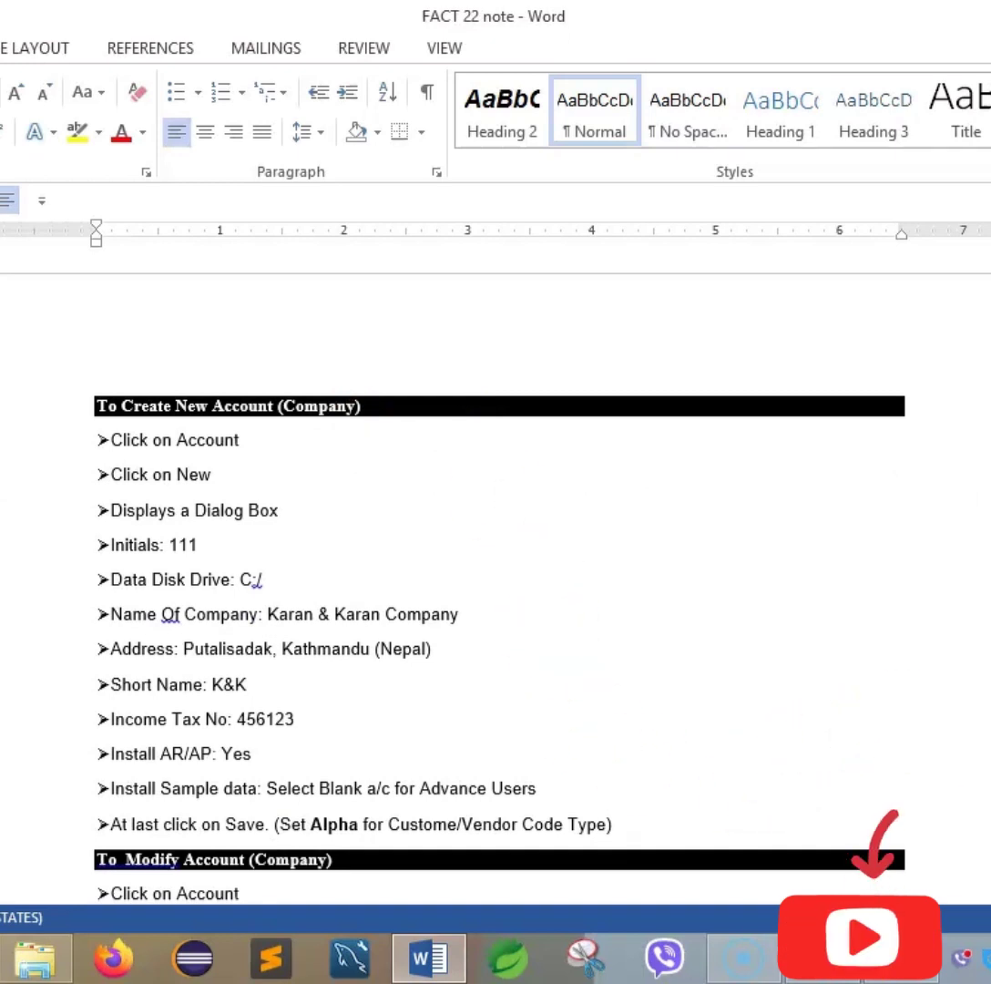
# - Try to launch FACT Accounting from its desktop shortcut
pyautogui.press('super+d')
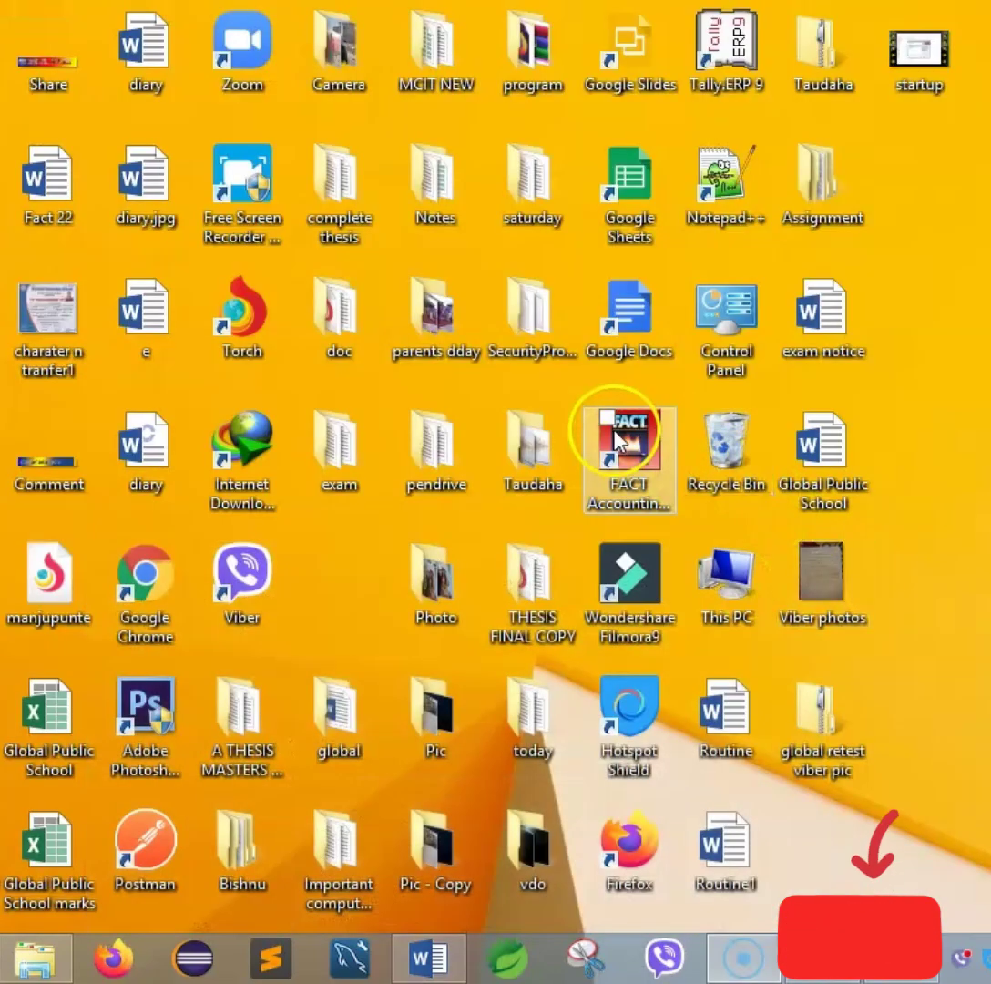
pyautogui.click(638, 443)
pyautogui.doubleClick(641, 444)
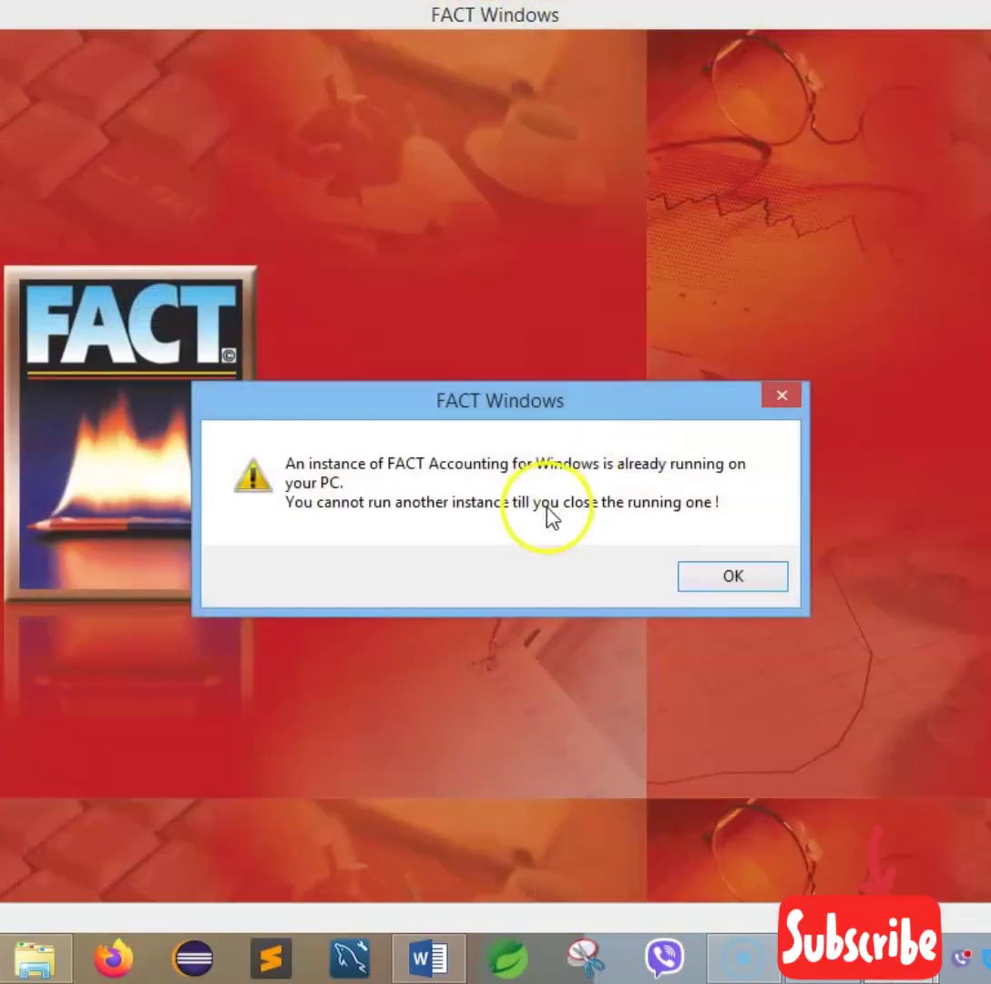
pyautogui.click(711, 576)
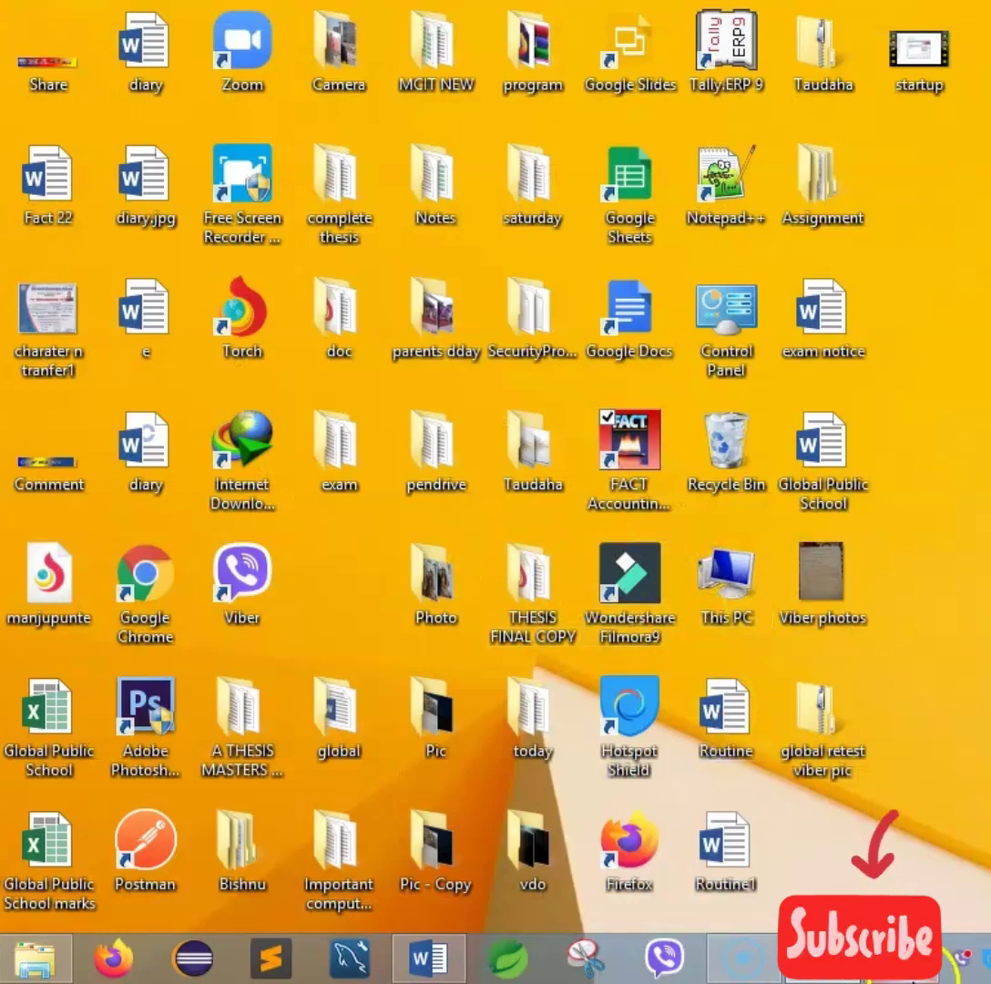
# - Switch to the running FACT Windows program and open the first account in the account list
pyautogui.click(884, 843)
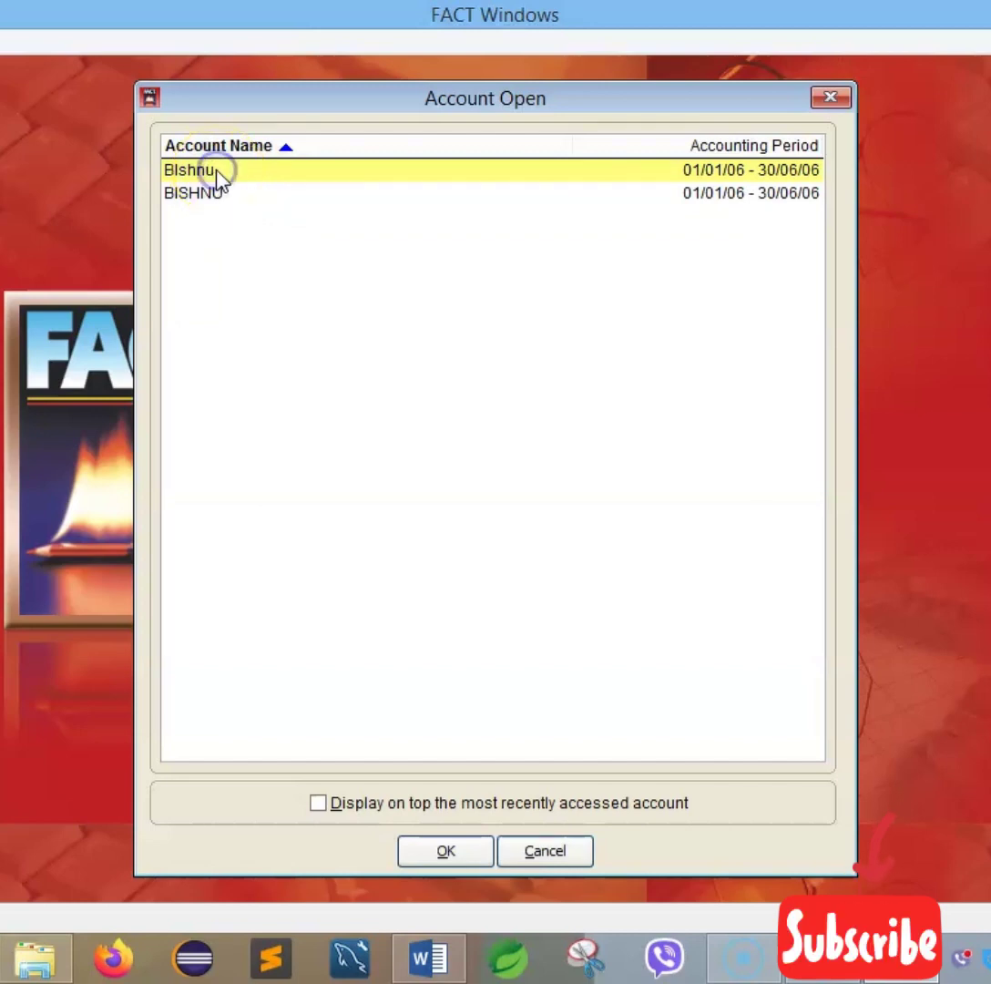
pyautogui.click(438, 857)
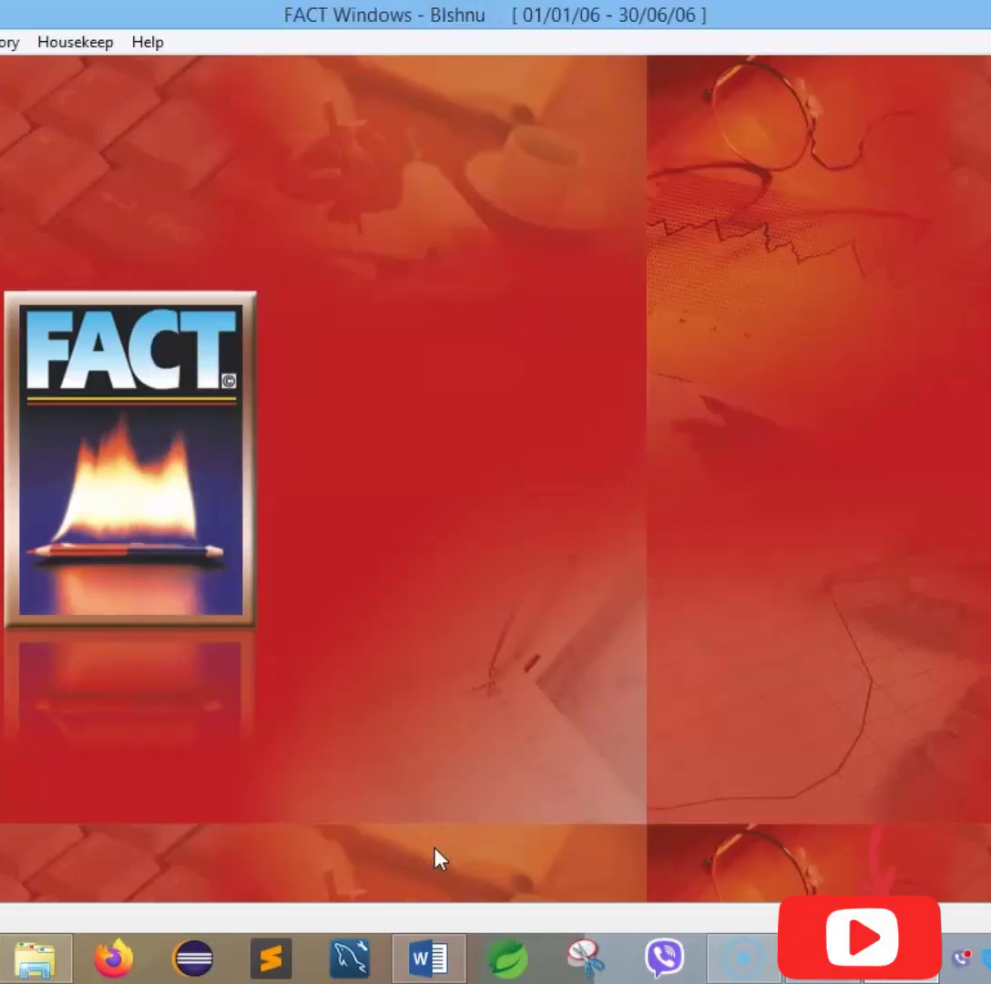
# - Start a new account and set its initials to 123
pyautogui.click(182, 609)
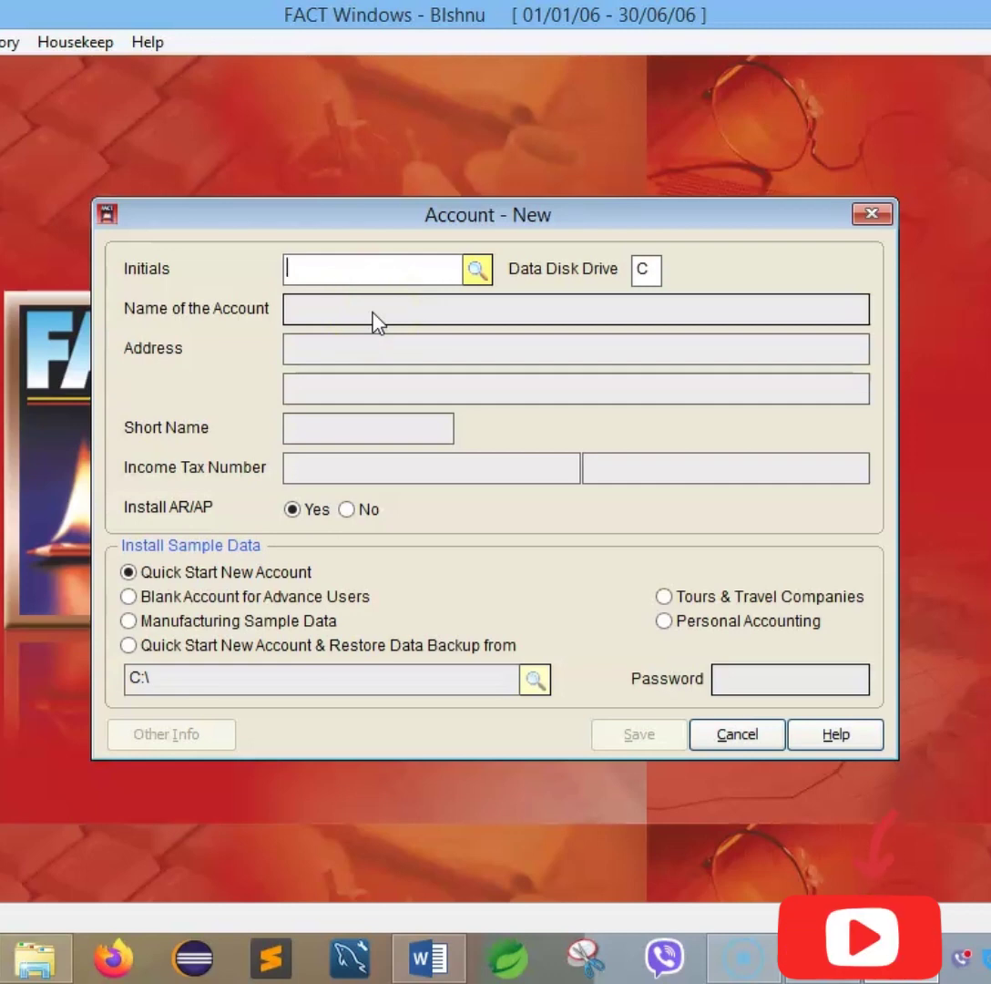
pyautogui.write('A')
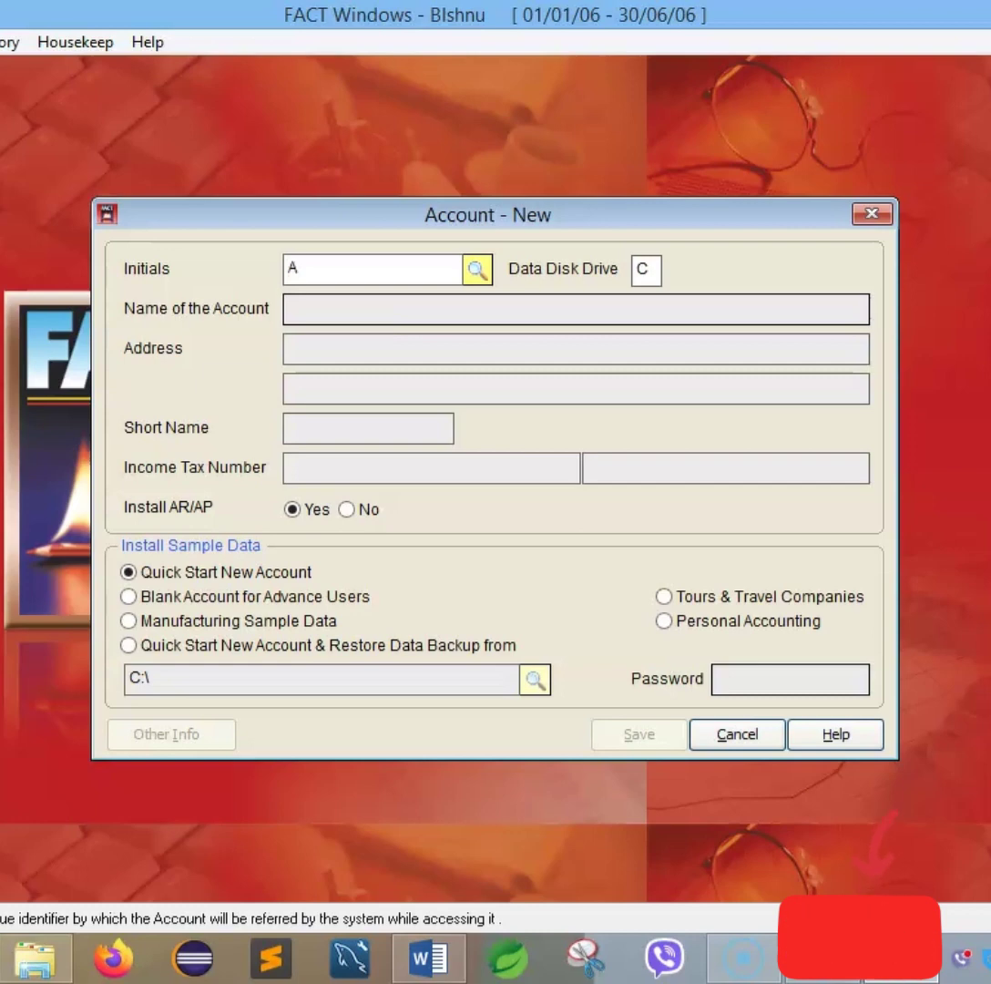
pyautogui.press('BackSpace')
pyautogui.write('123')
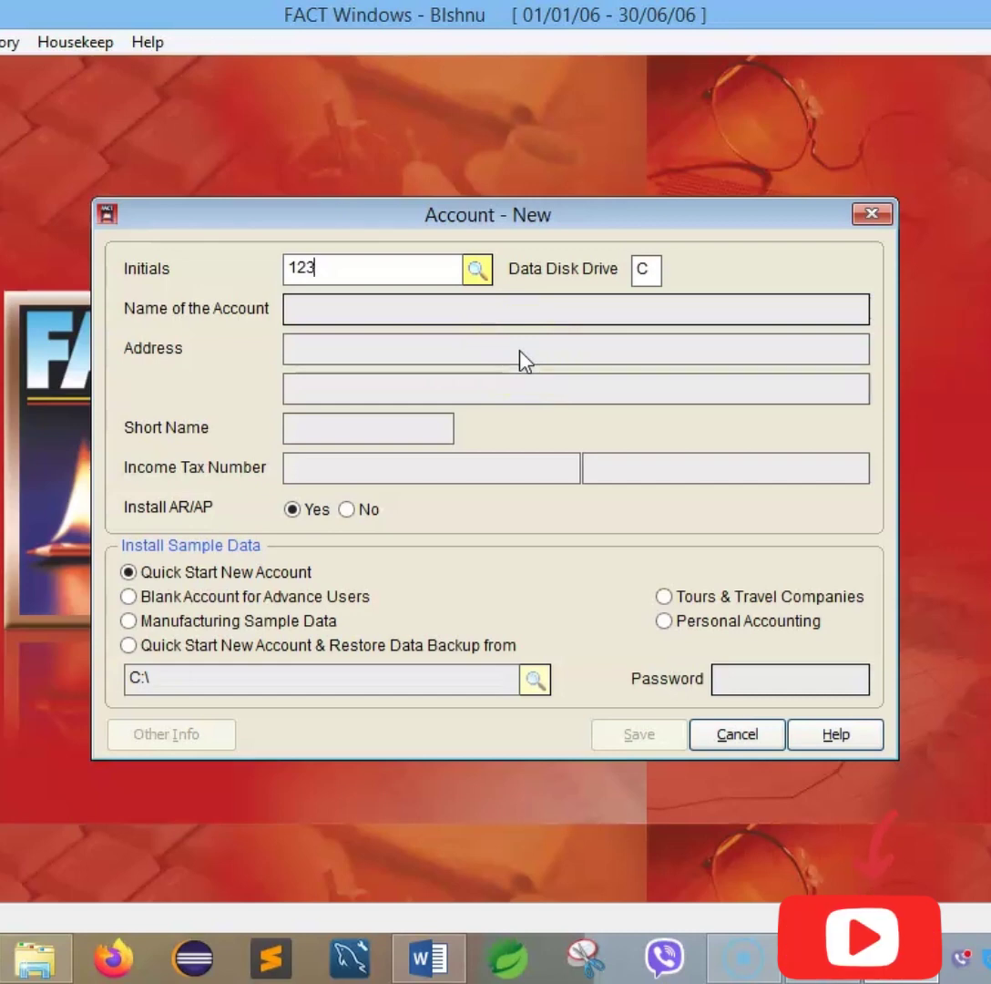
pyautogui.click(428, 265)
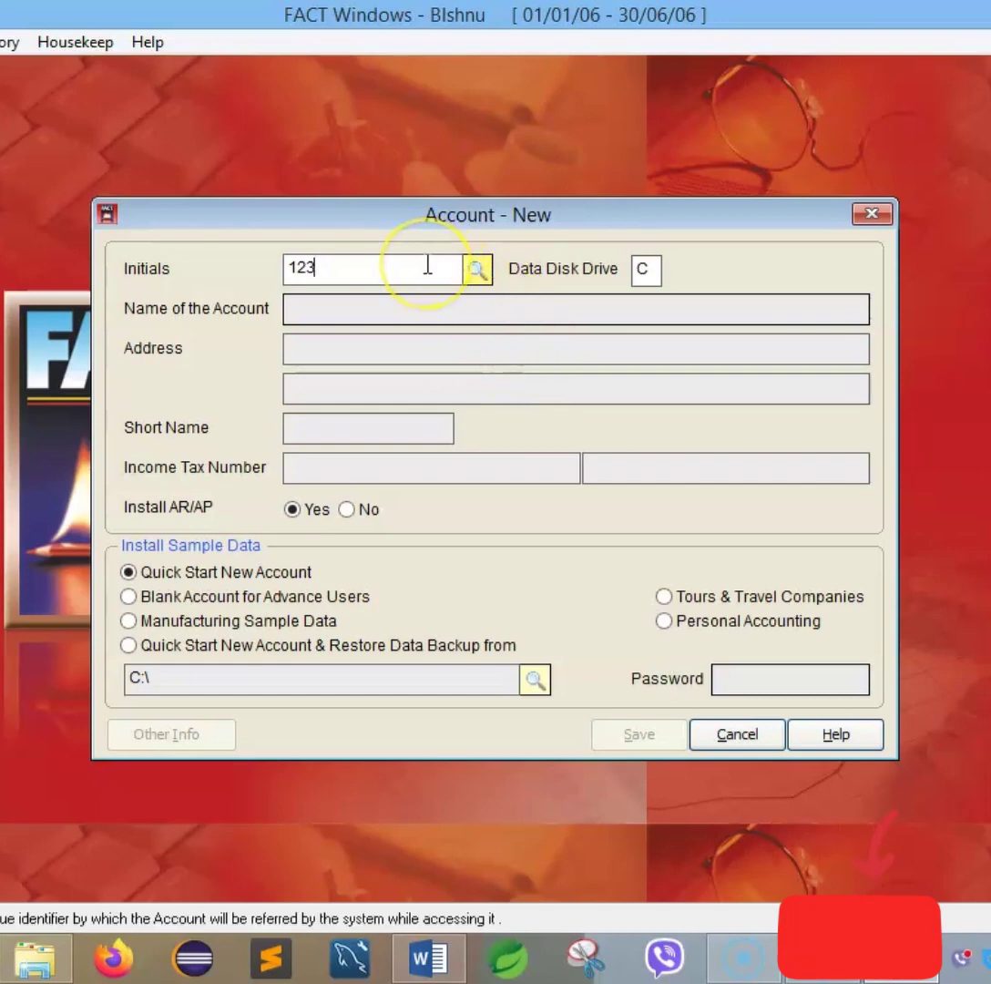
pyautogui.press('Tab')
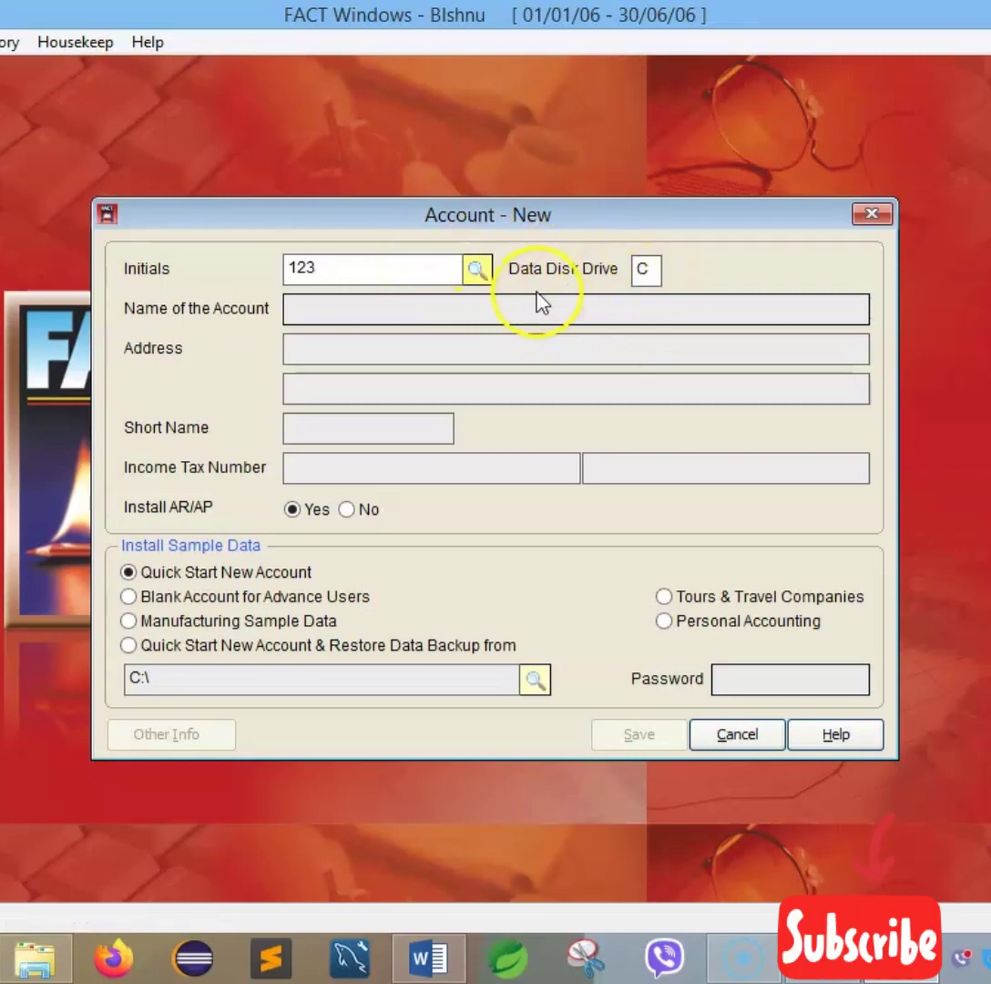
pyautogui.click(446, 310)
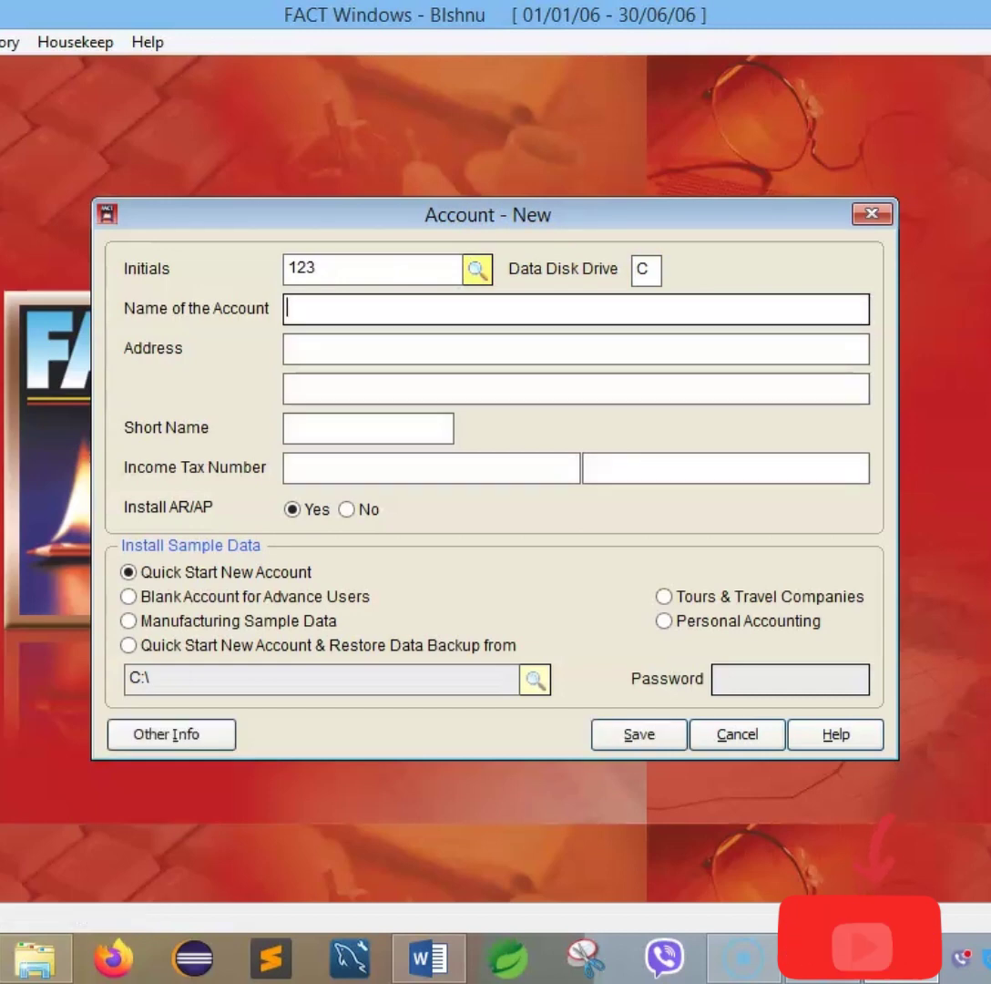
pyautogui.write('F')
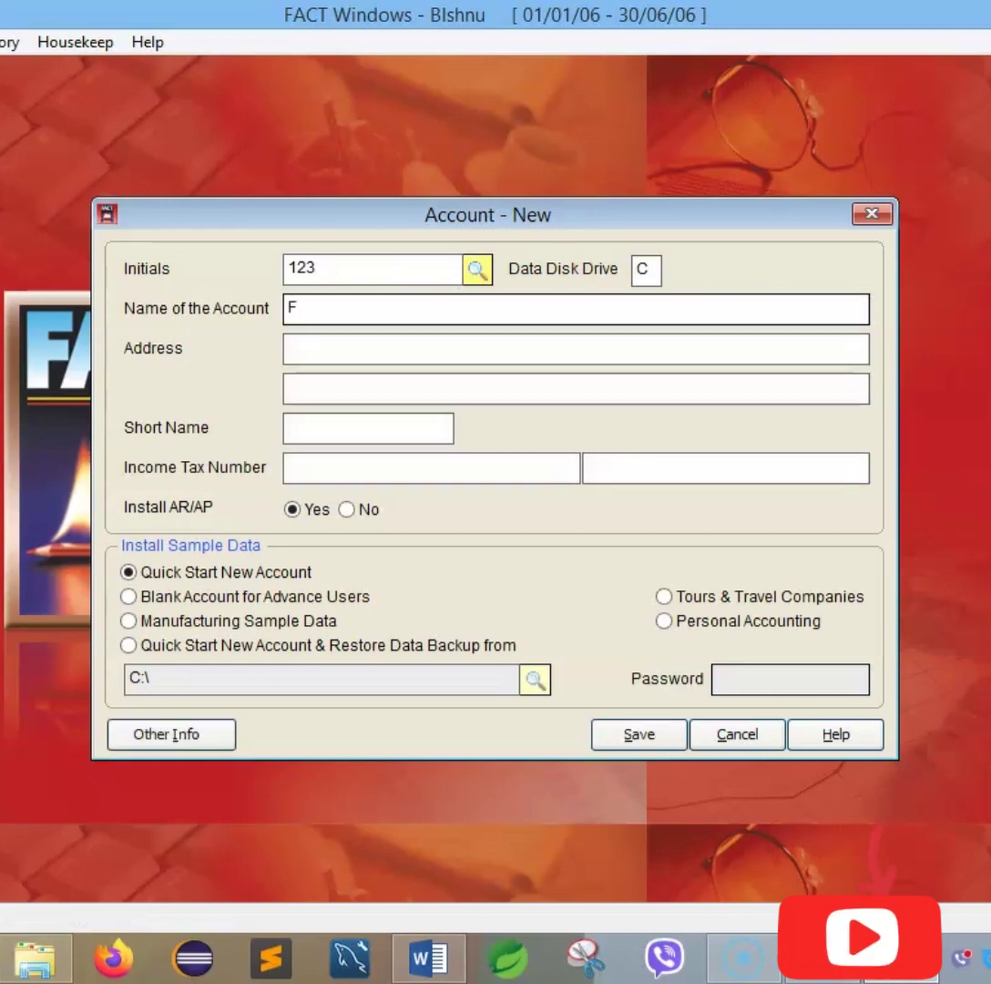
pyautogui.write('UL MA')
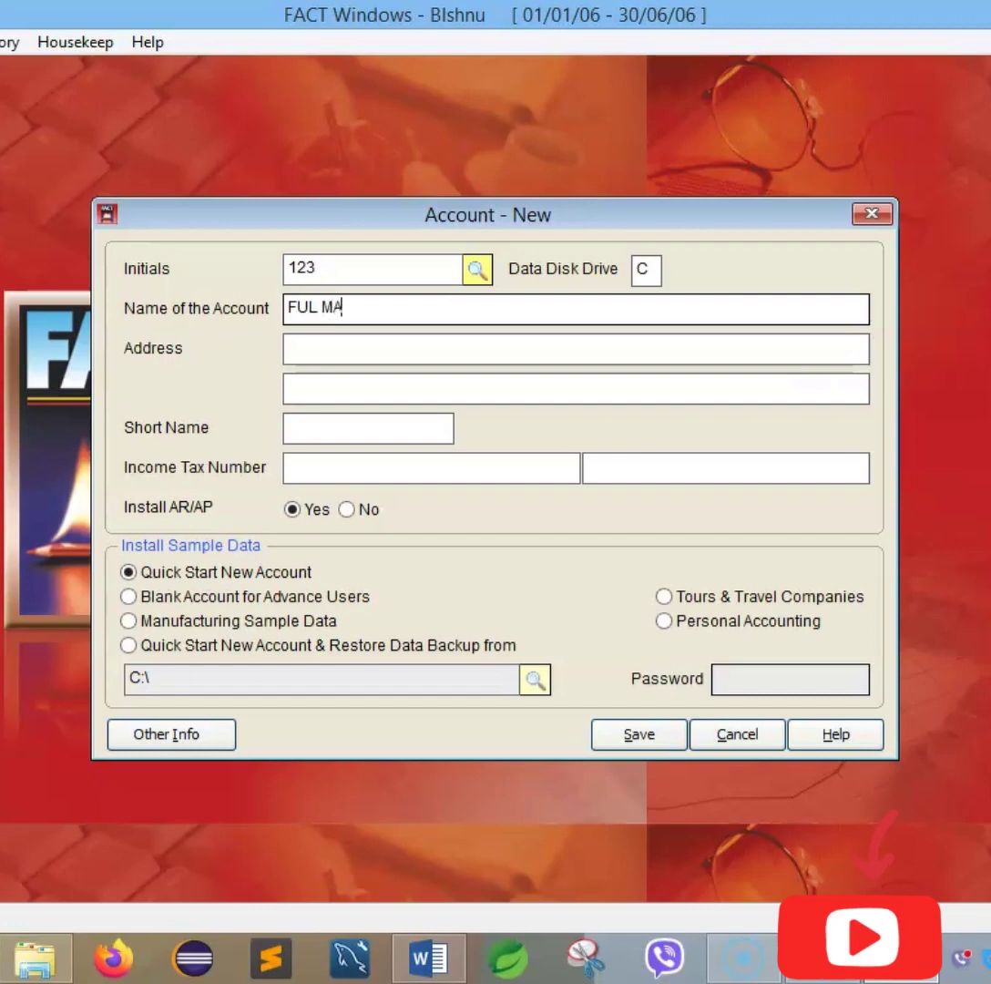
pyautogui.write('NJARI')
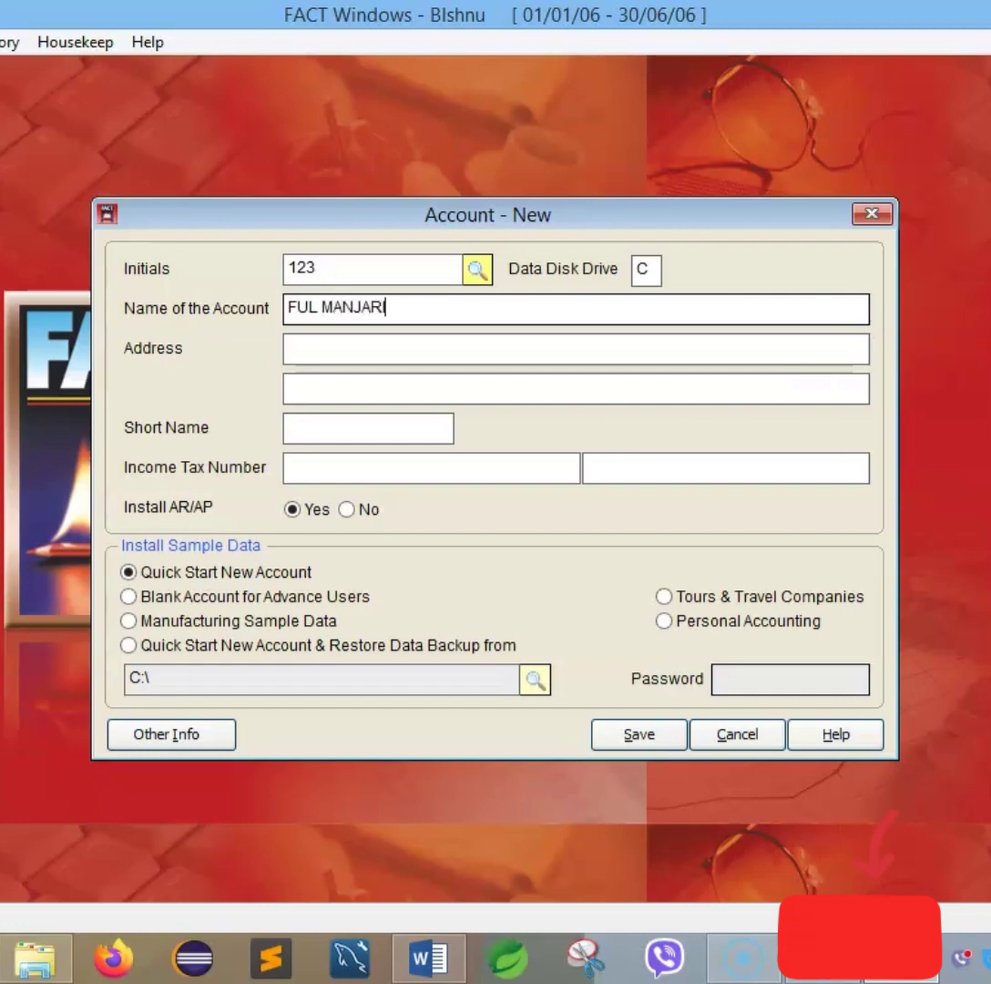
pyautogui.click(350, 354)
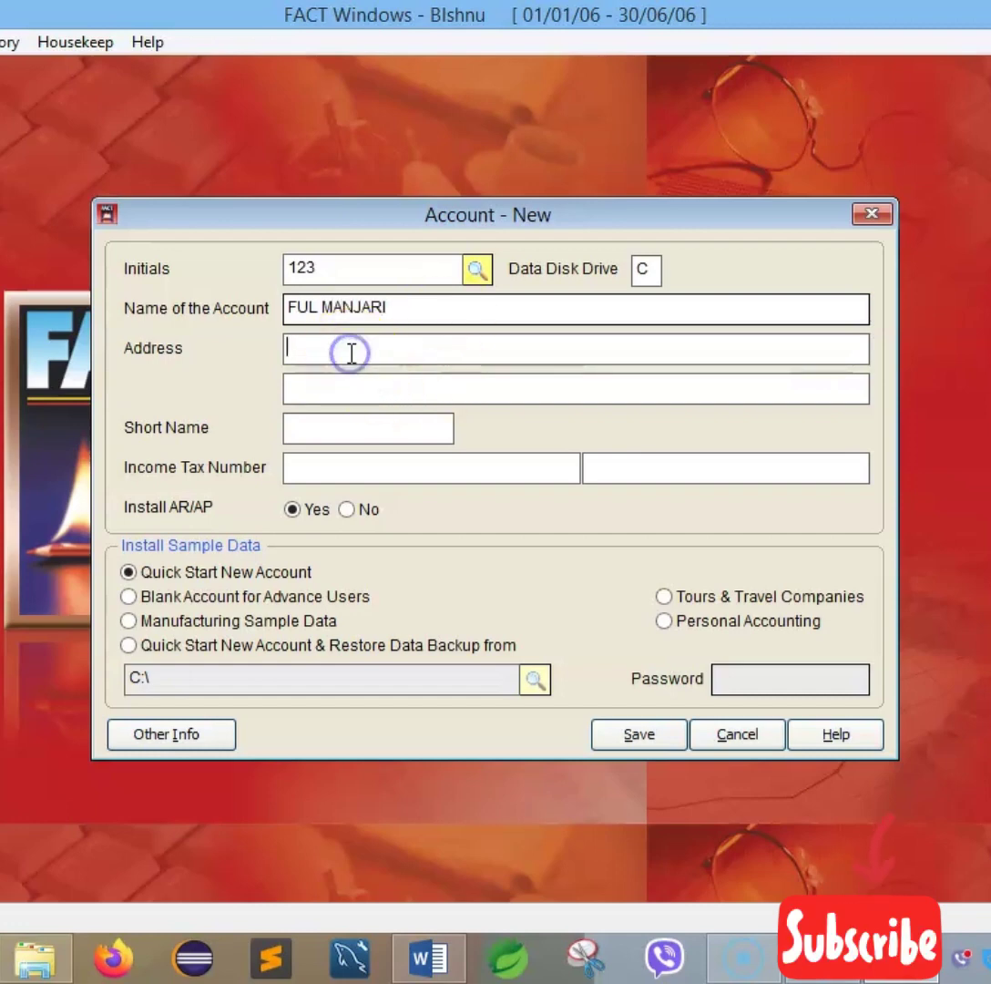
pyautogui.write('BHA')
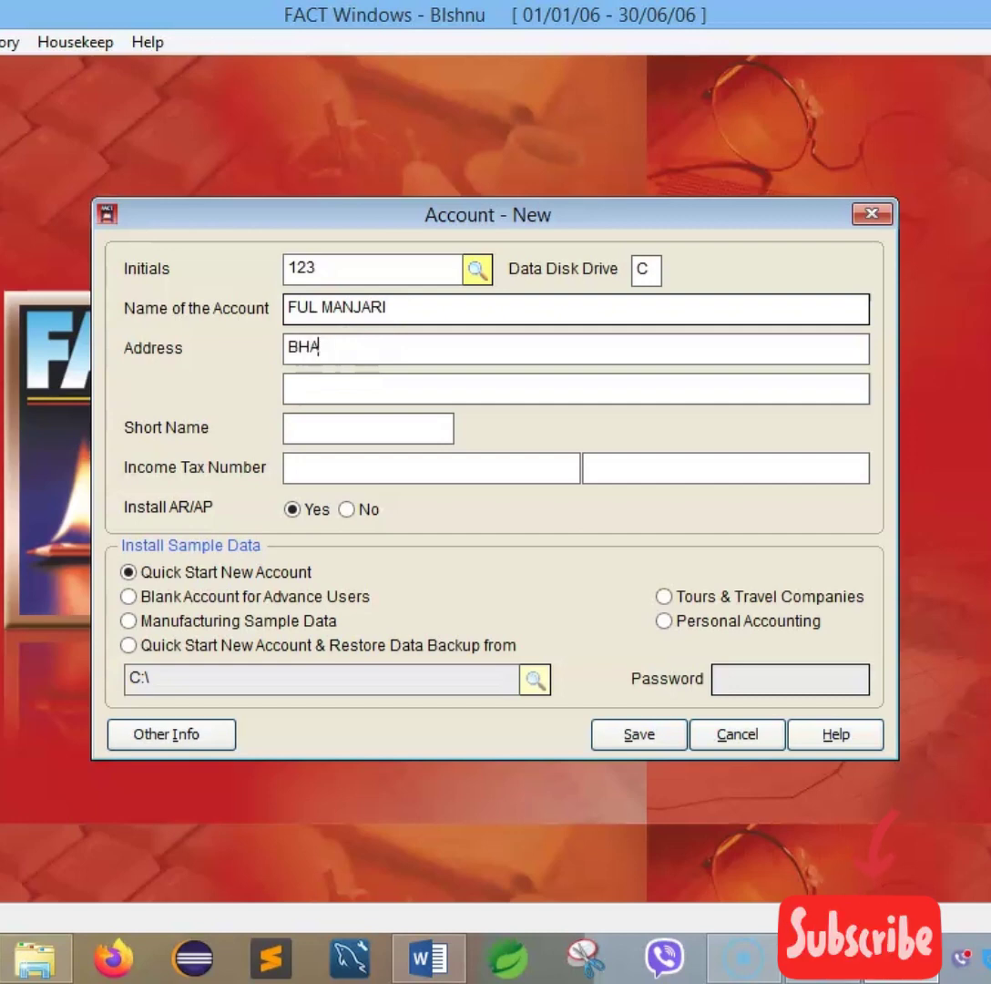
pyautogui.write('Kktapur')
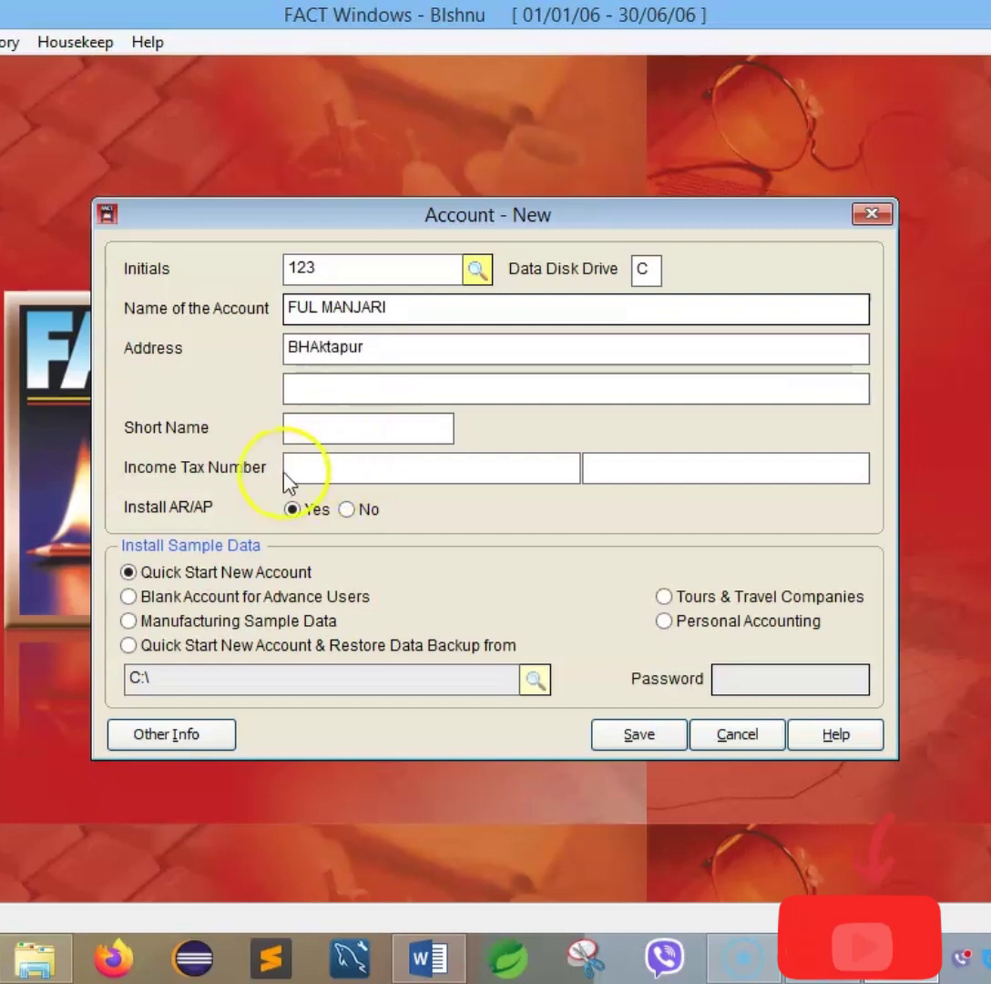
# - Choose Blank Account for Advance Users as the sample data and save the new account
pyautogui.click(326, 430)
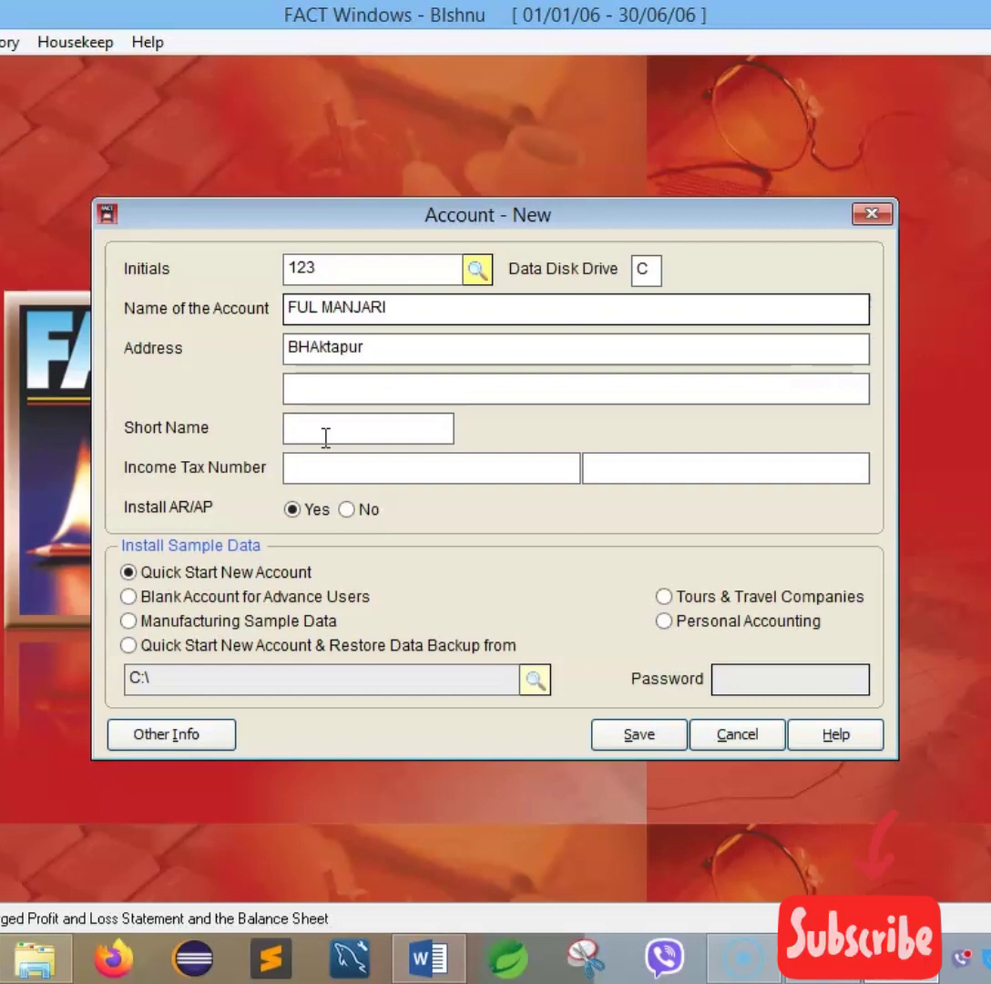
pyautogui.click(334, 471)
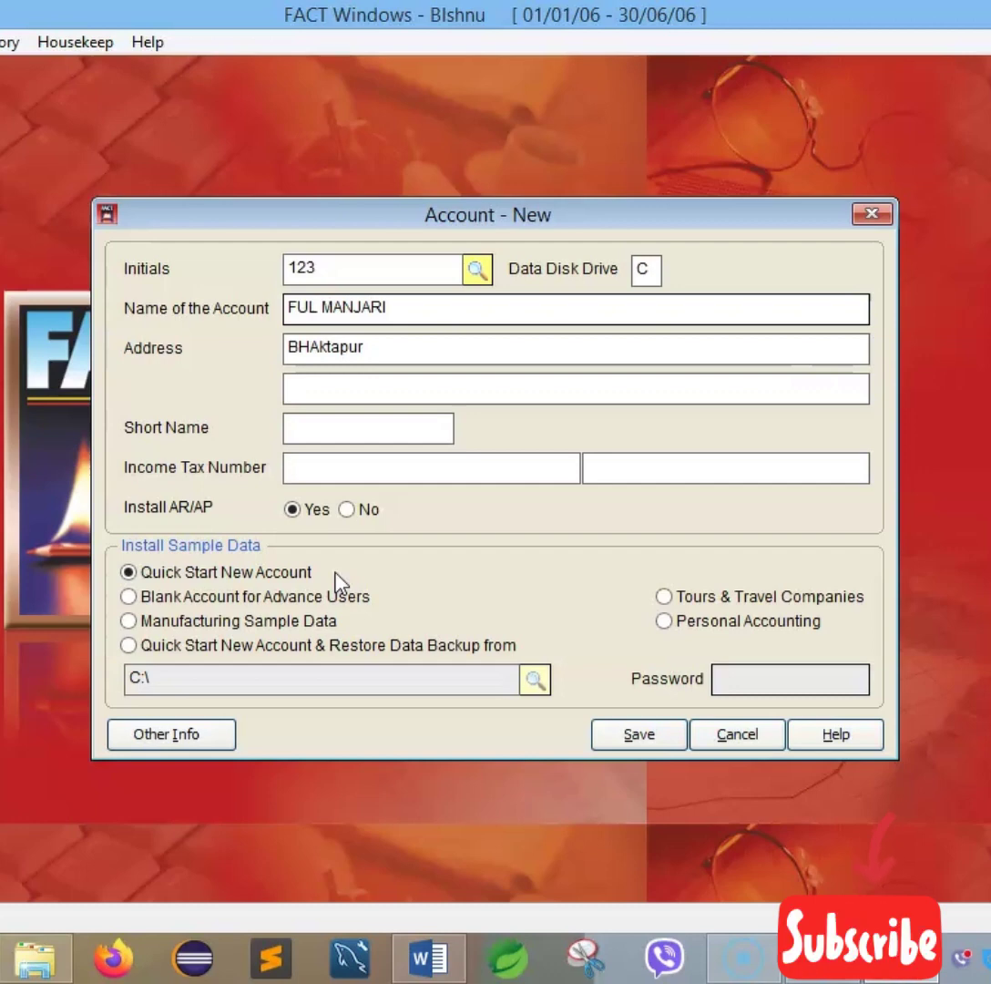
pyautogui.click(303, 598)
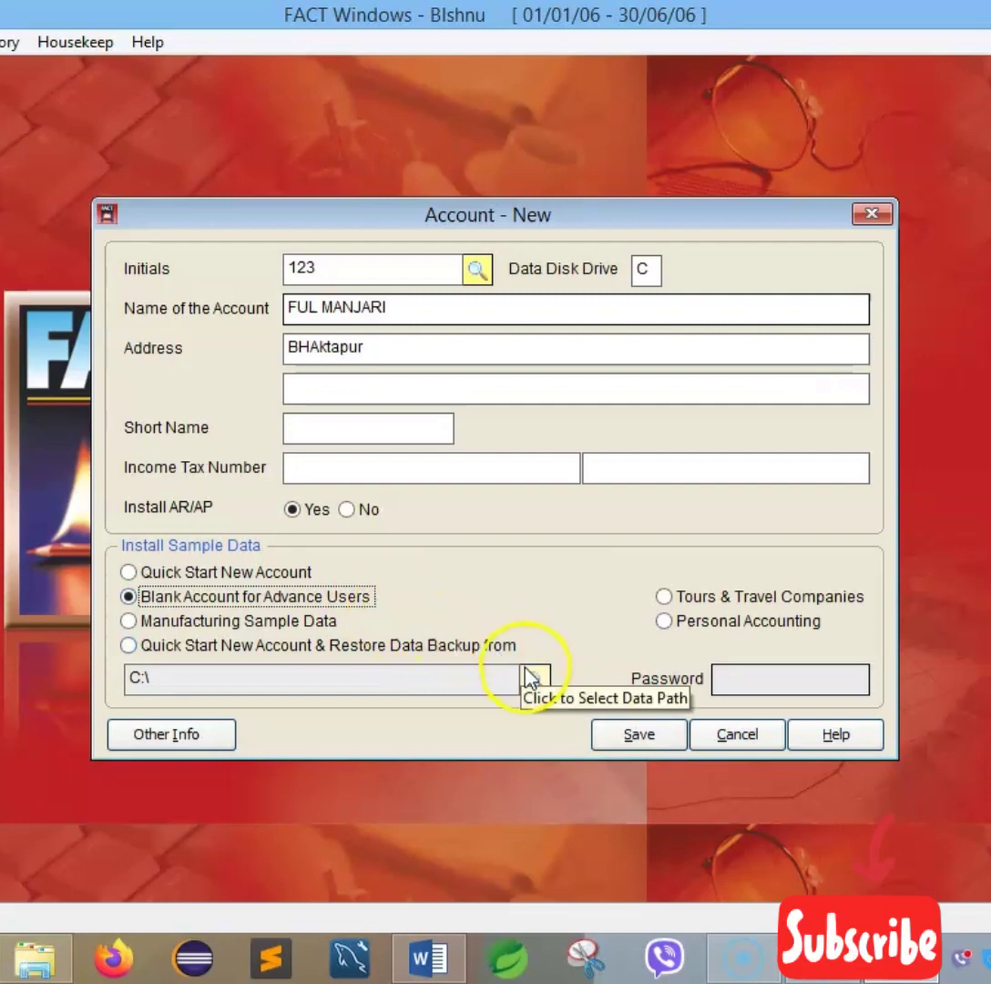
pyautogui.click(639, 736)
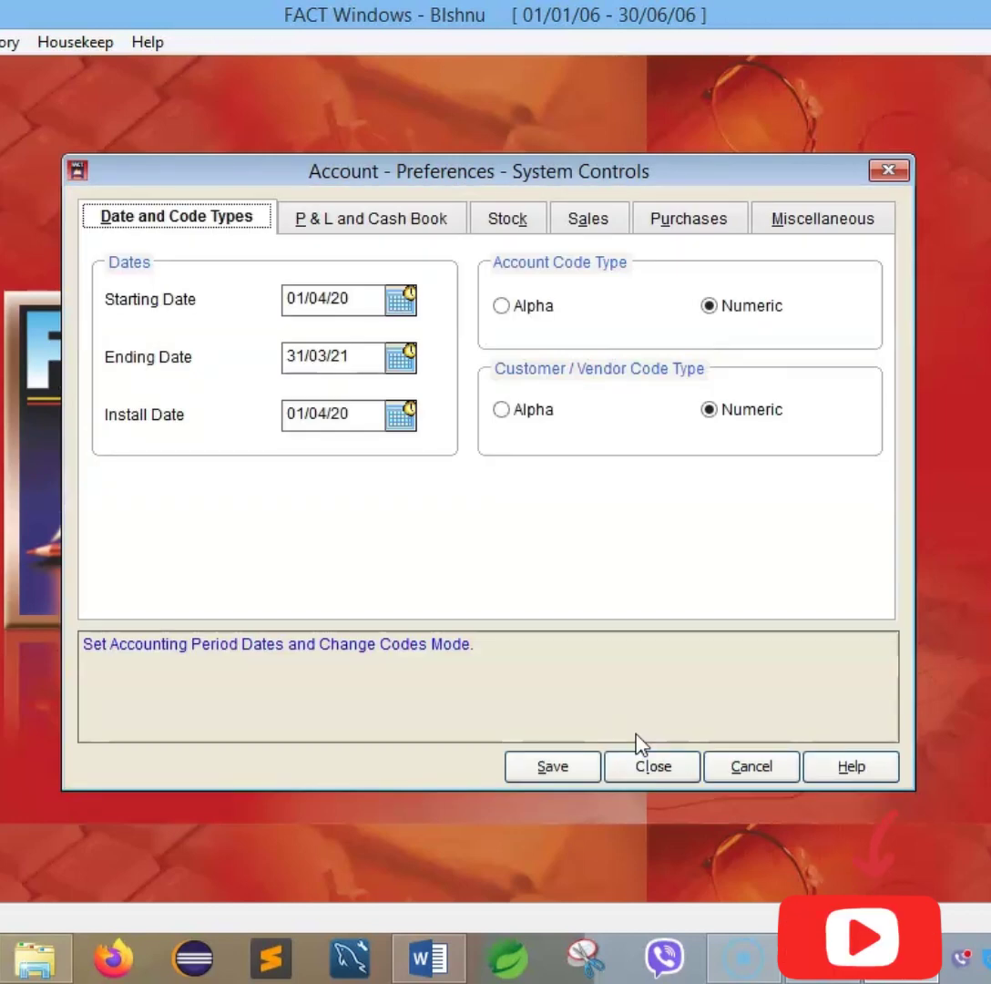
# - Set both the account code type and the customer/vendor code type to Alpha and save the preferences
pyautogui.click(507, 308)
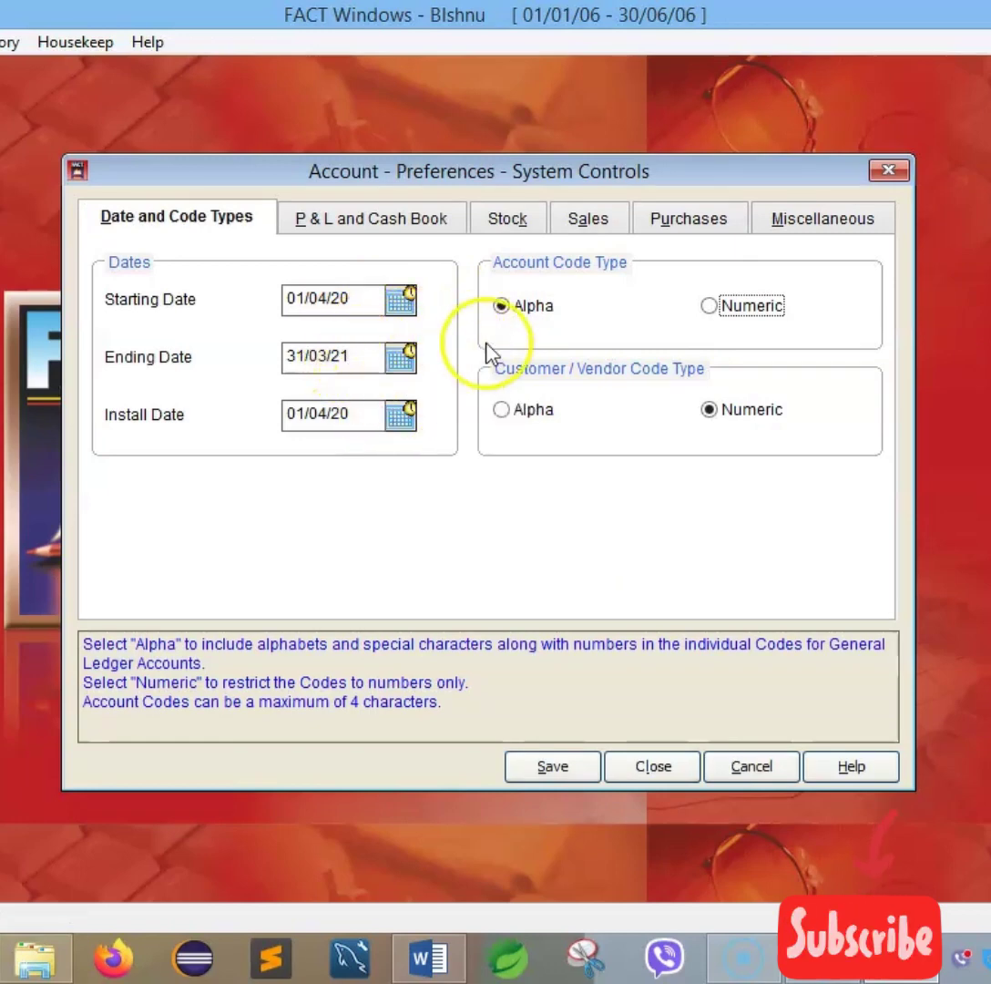
pyautogui.click(501, 410)
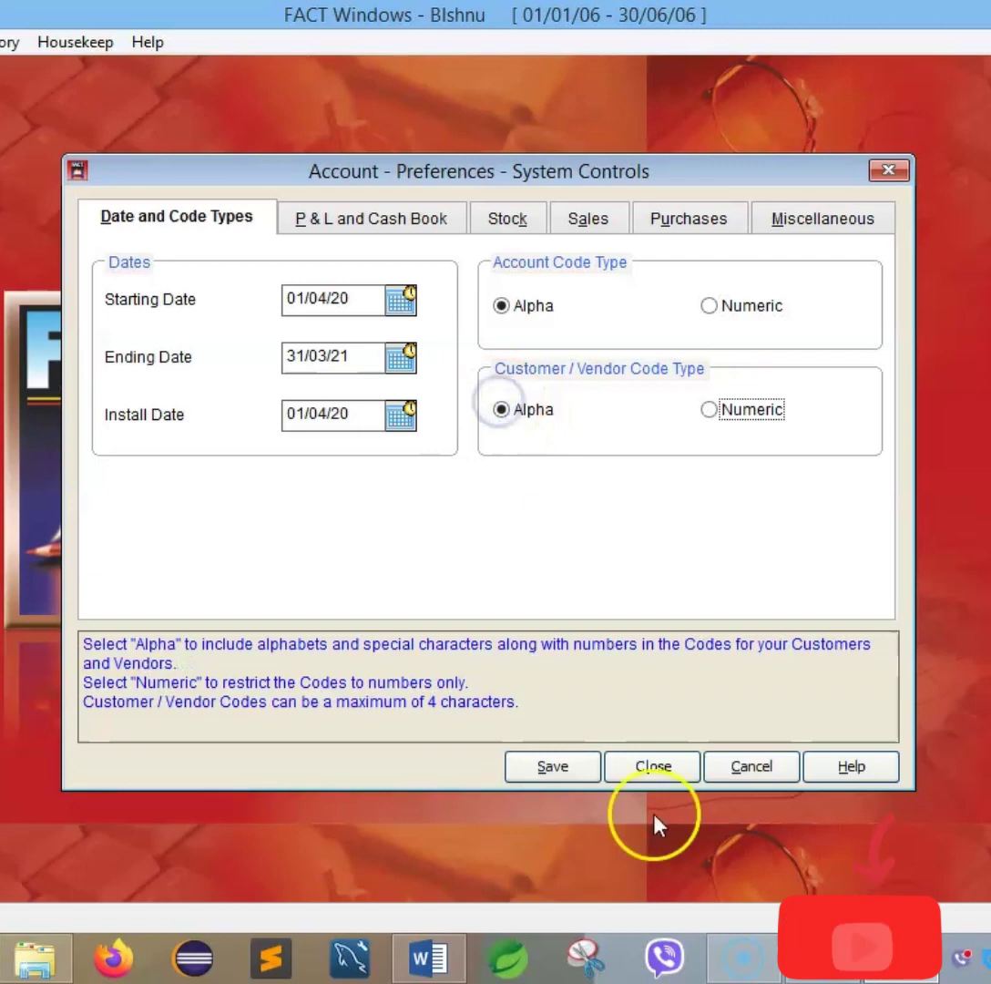
pyautogui.click(552, 768)
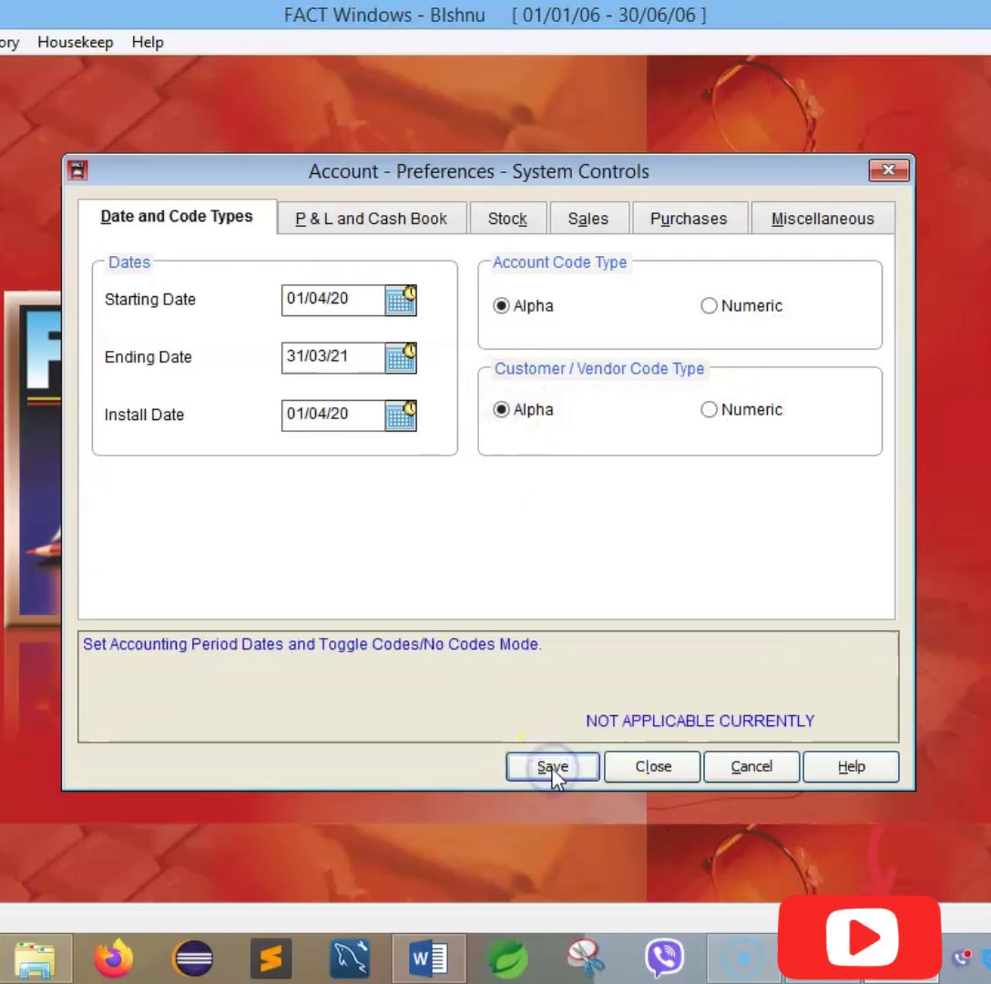
pyautogui.click(753, 770)
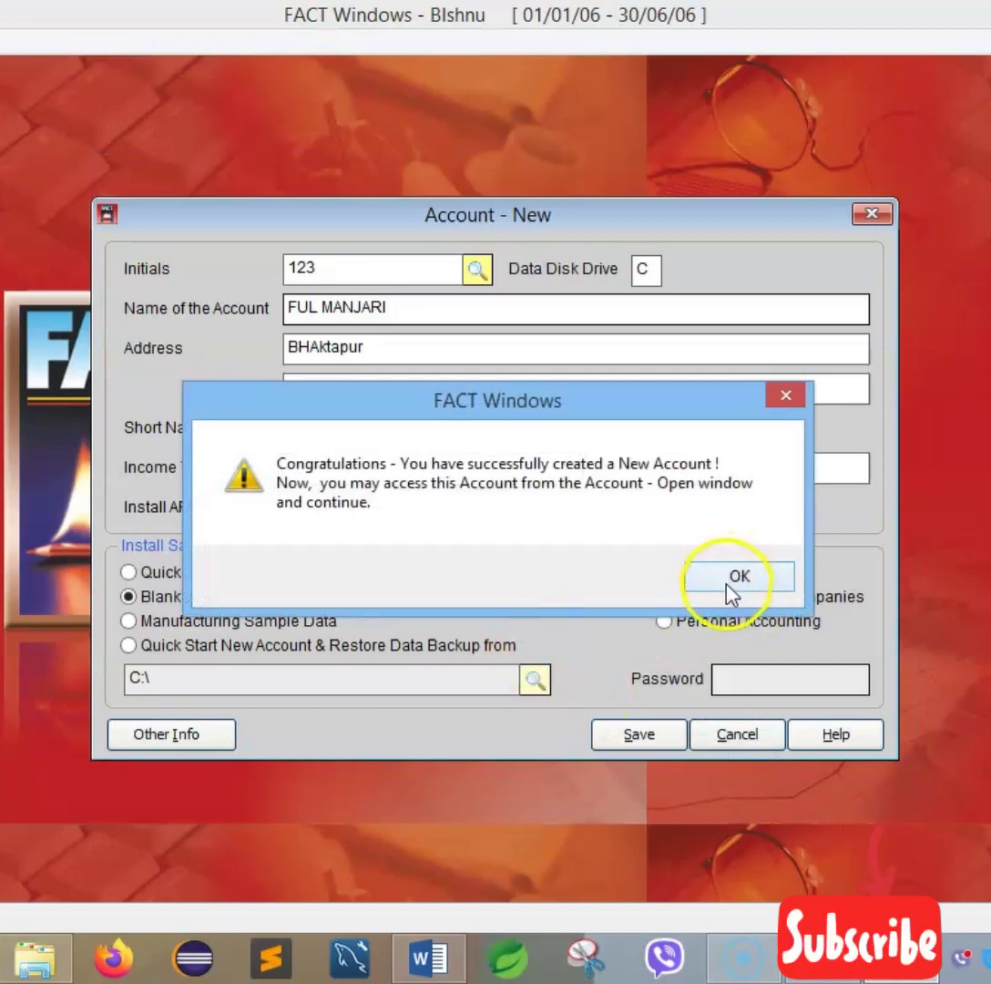
pyautogui.click(733, 583)
pyautogui.click(738, 735)
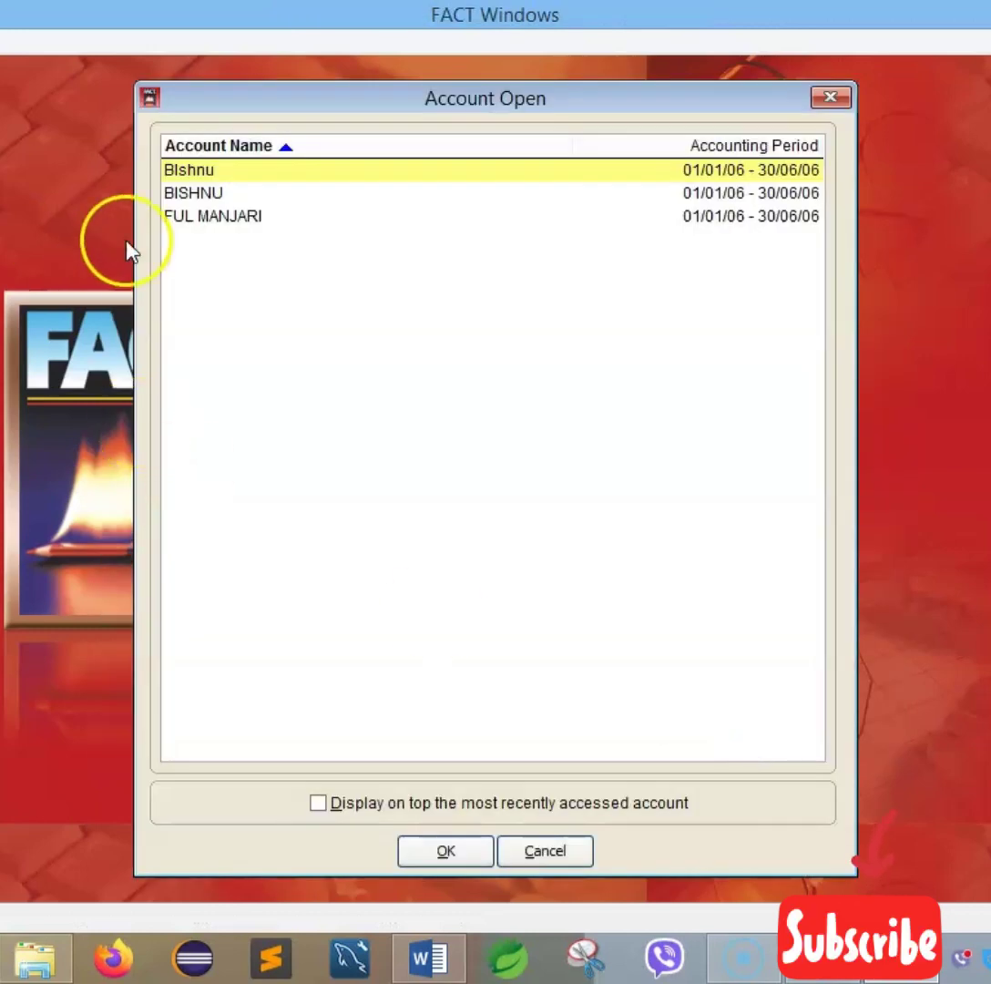
pyautogui.click(204, 223)
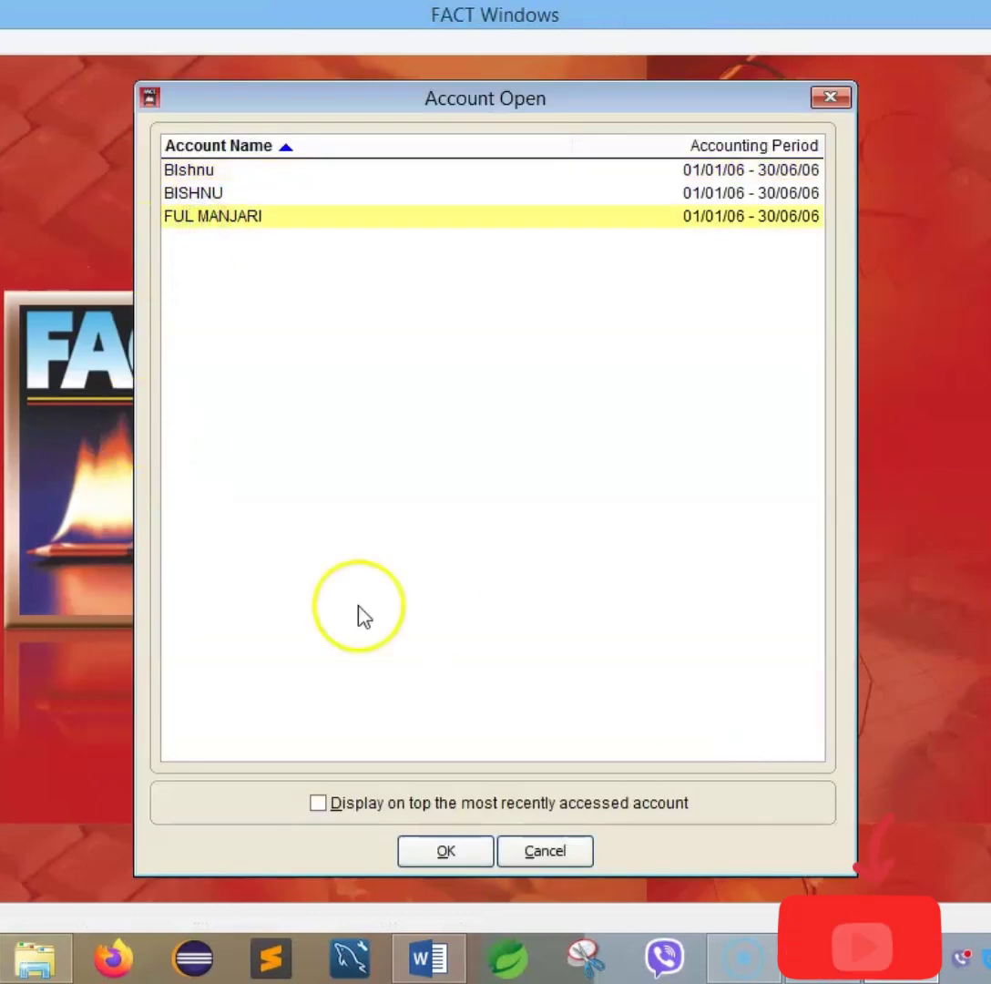
pyautogui.click(447, 850)
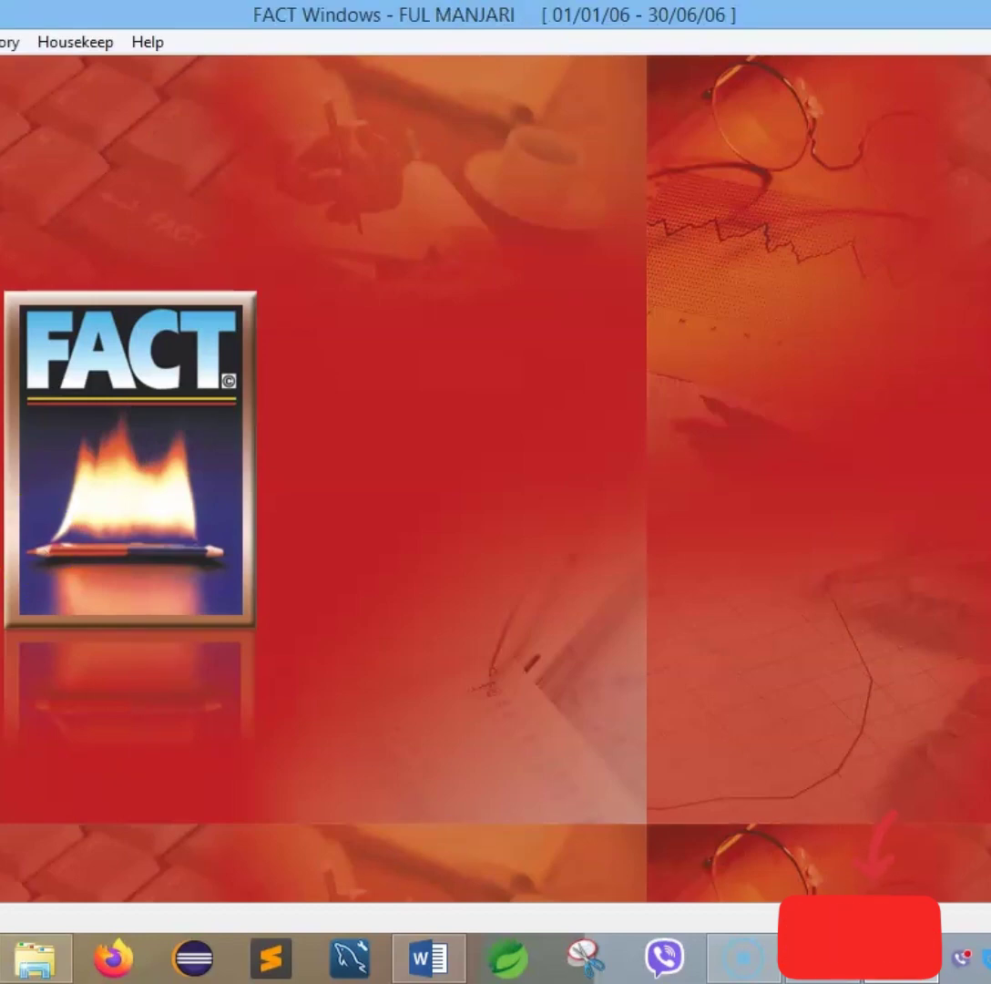
pyautogui.hotkey('ctrl', 'n')
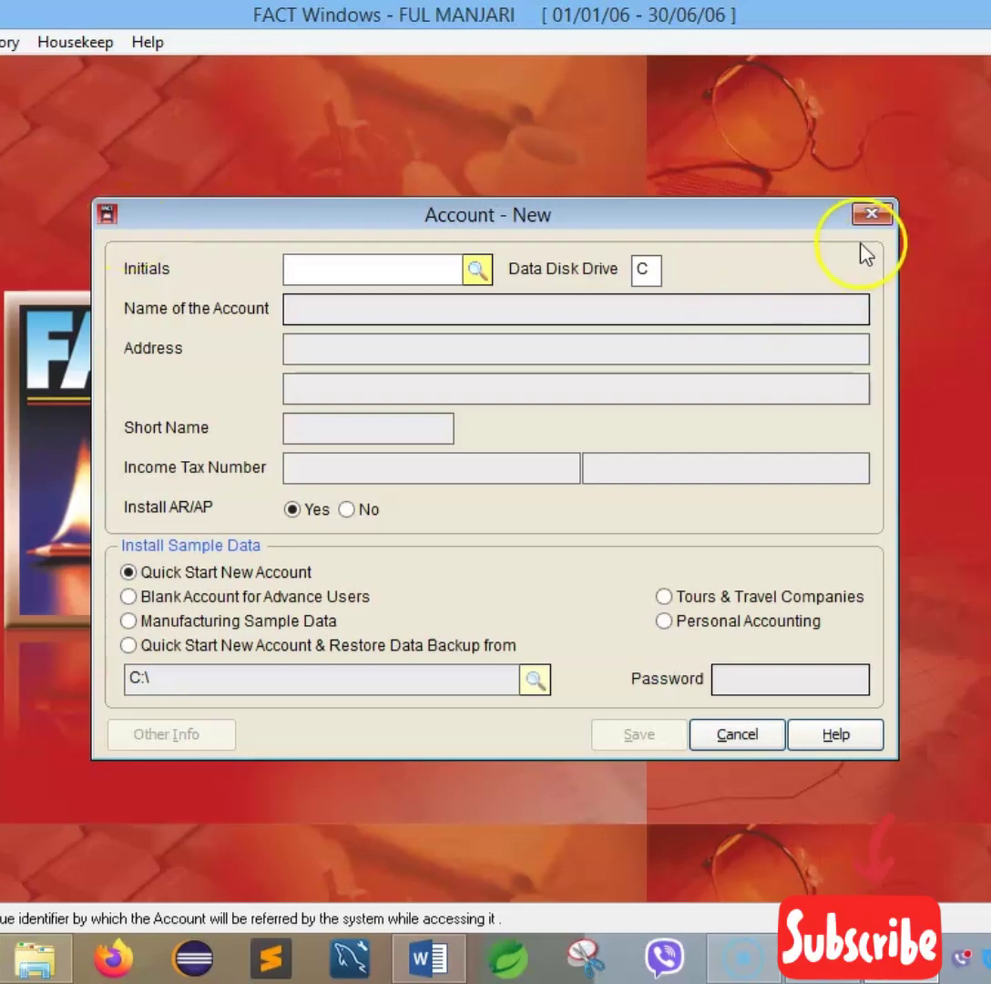
pyautogui.click(873, 213)
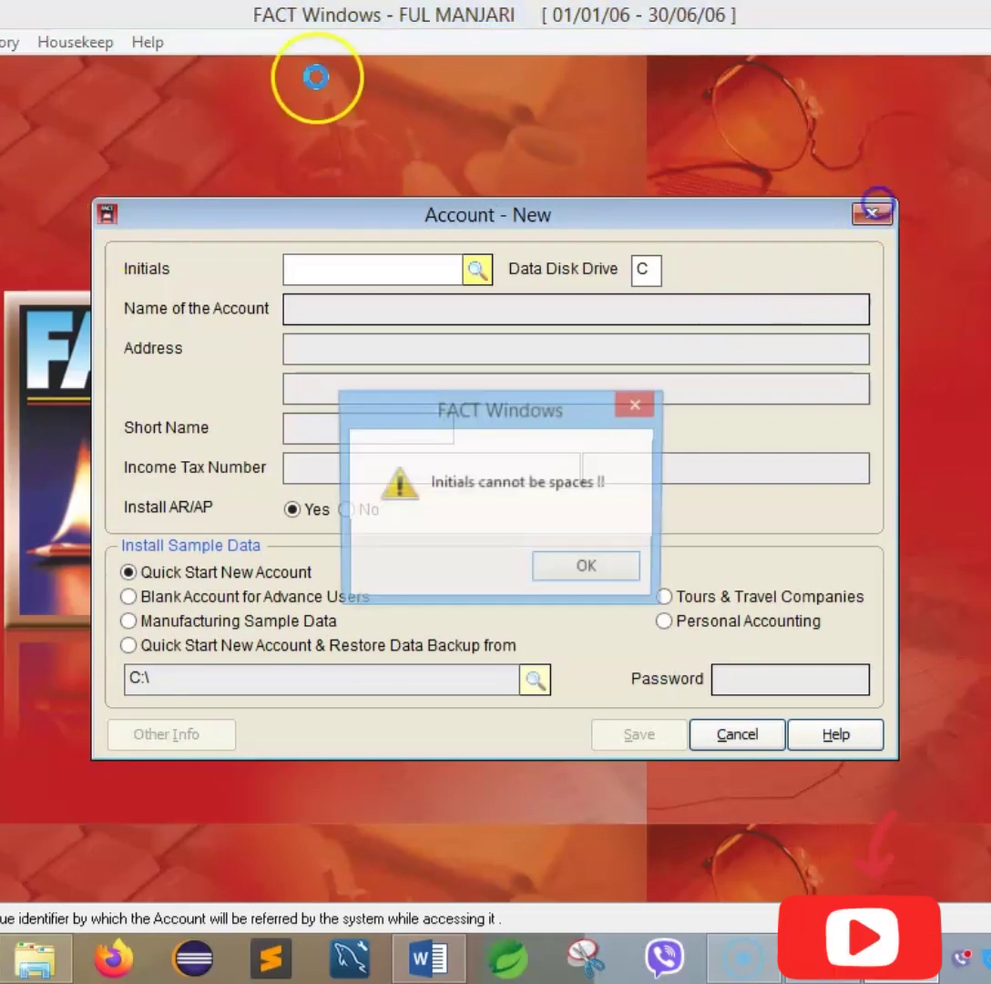
pyautogui.click(583, 567)
pyautogui.click(747, 735)
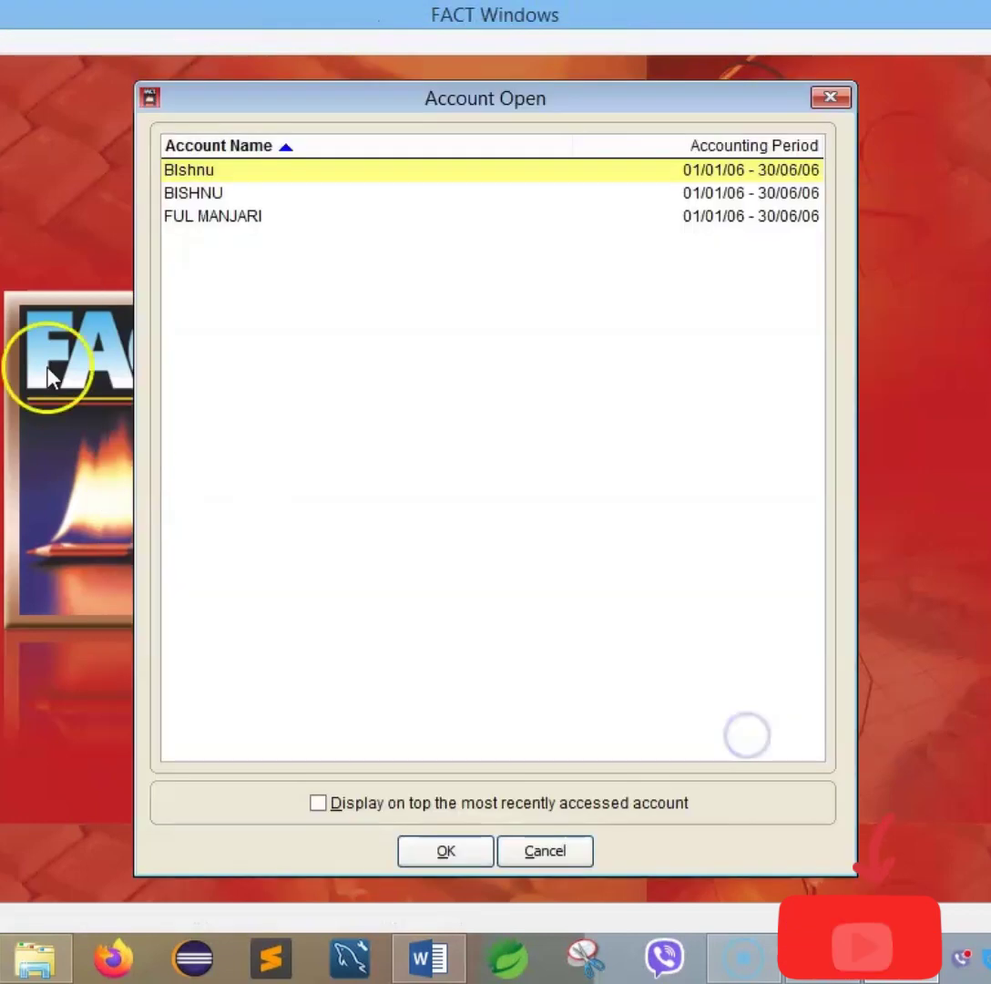
pyautogui.click(204, 216)
pyautogui.click(442, 851)
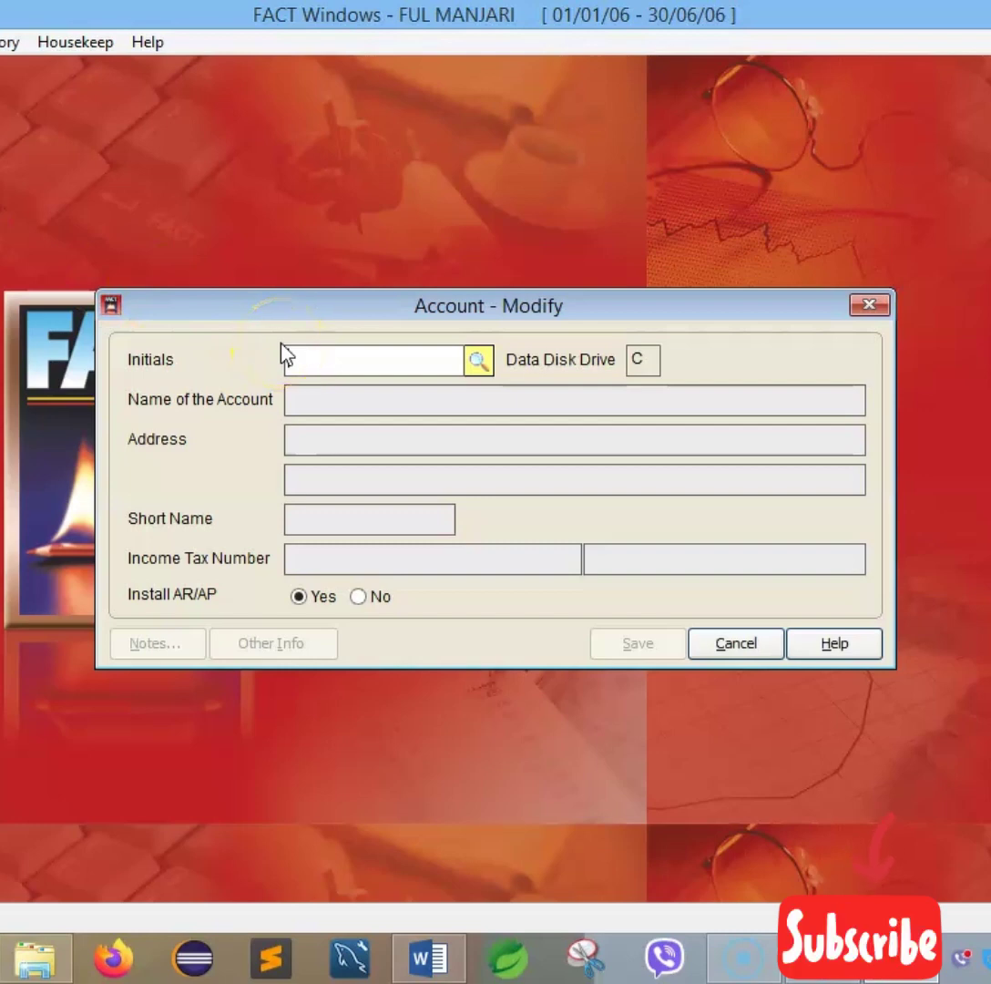
# - Load the account with initials 123 for modification from the accounts list and save its details
pyautogui.write('124')
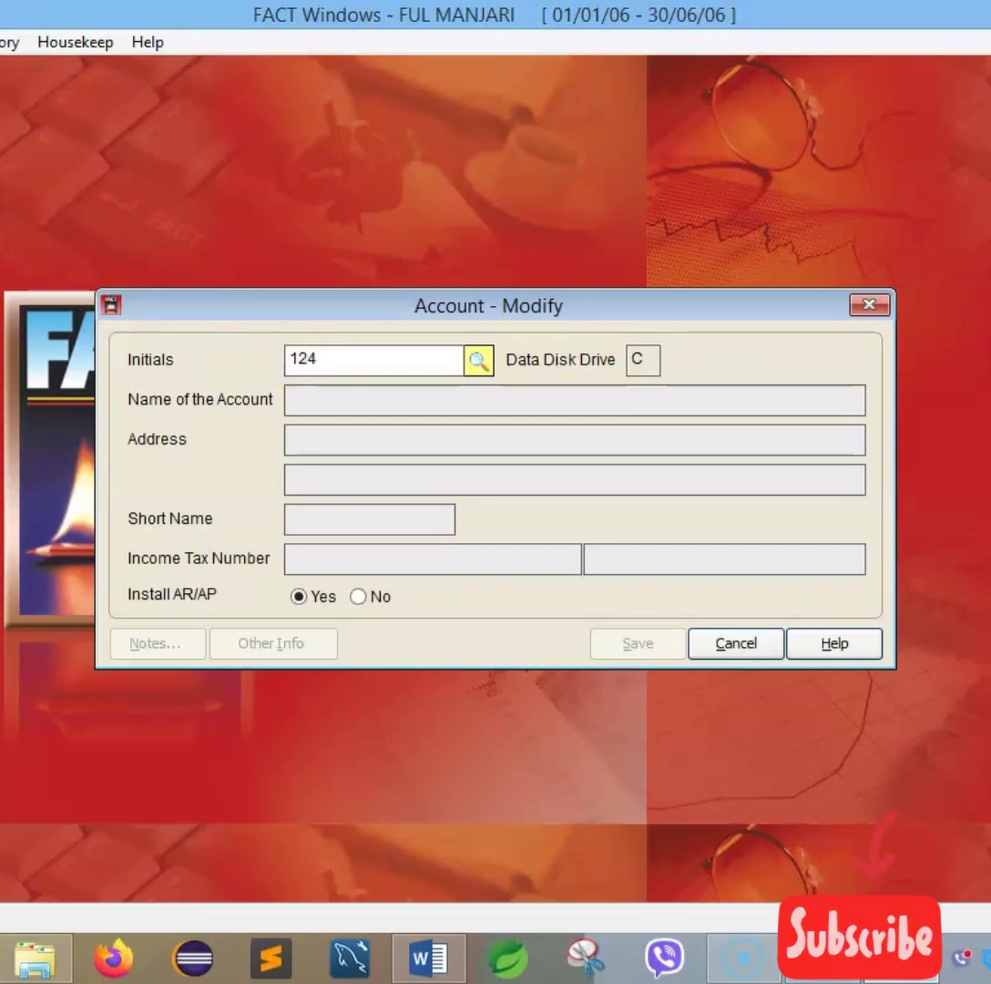
pyautogui.write('3')
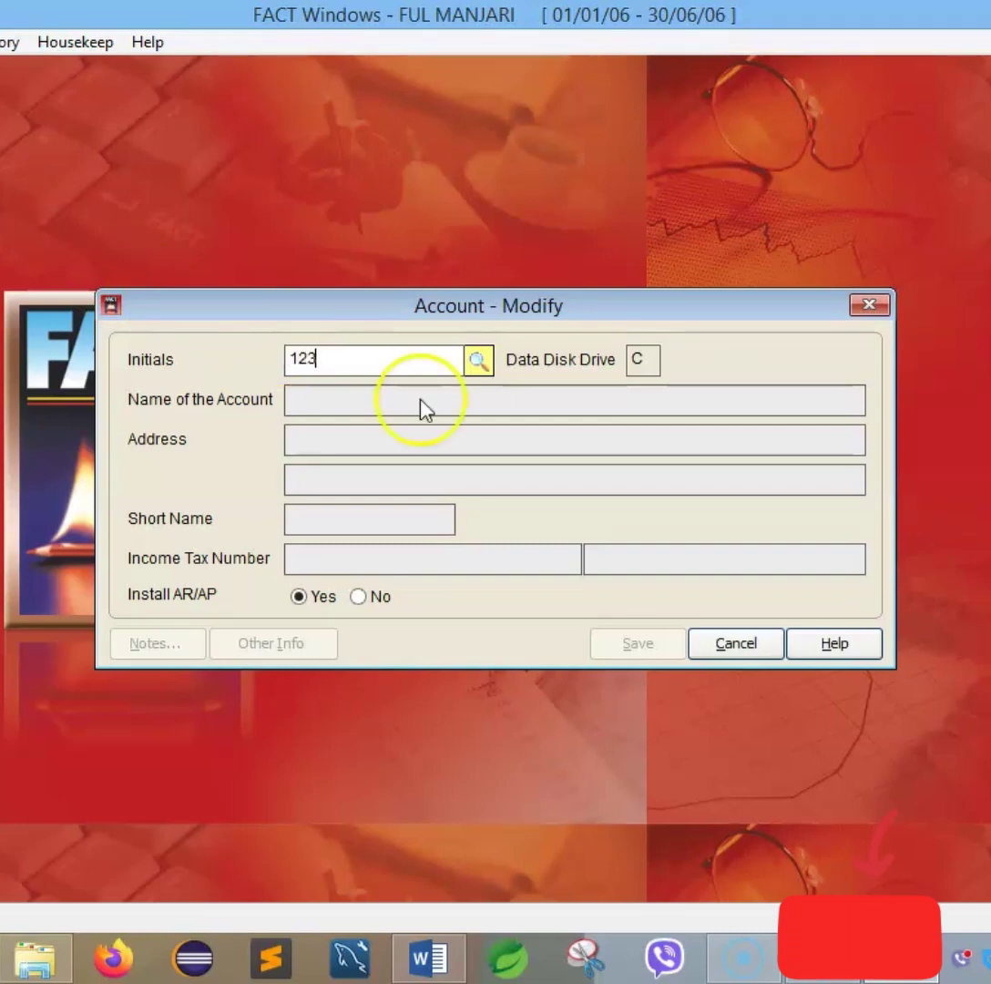
pyautogui.click(478, 363)
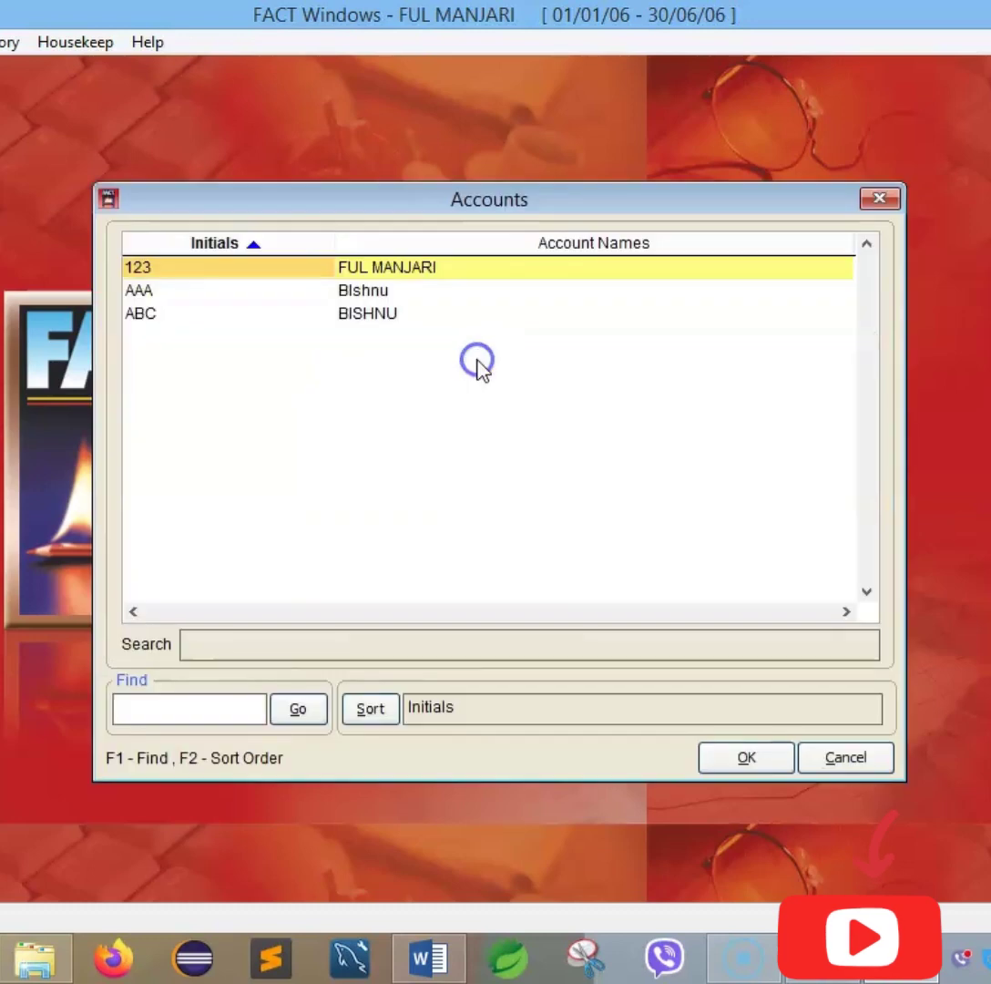
pyautogui.click(425, 269)
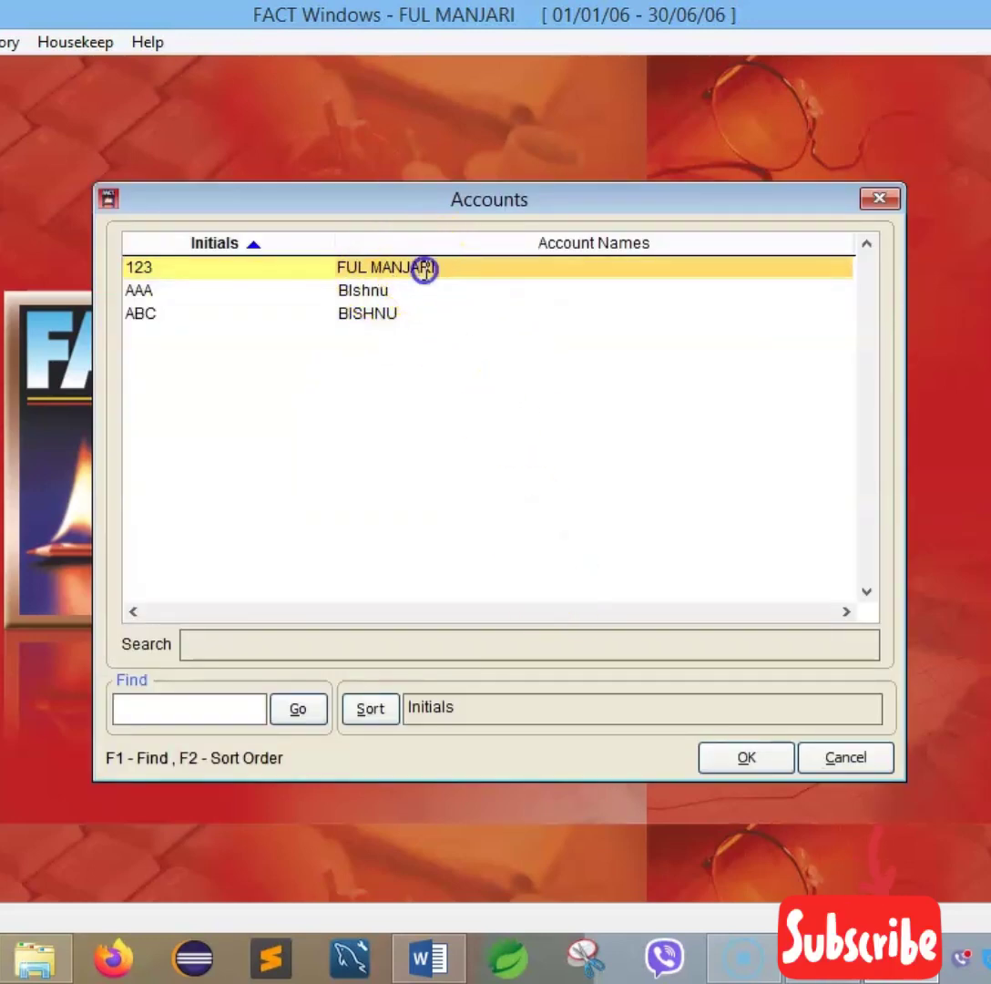
pyautogui.click(744, 764)
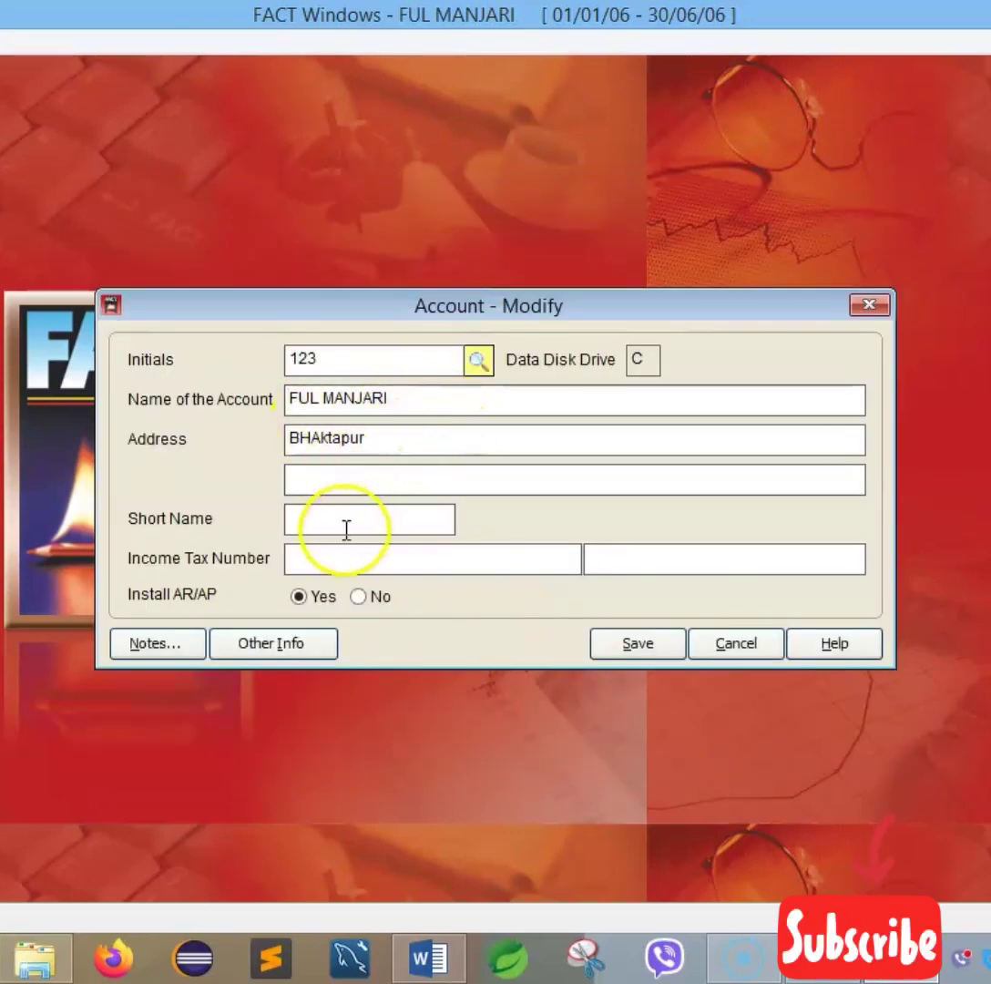
pyautogui.click(616, 647)
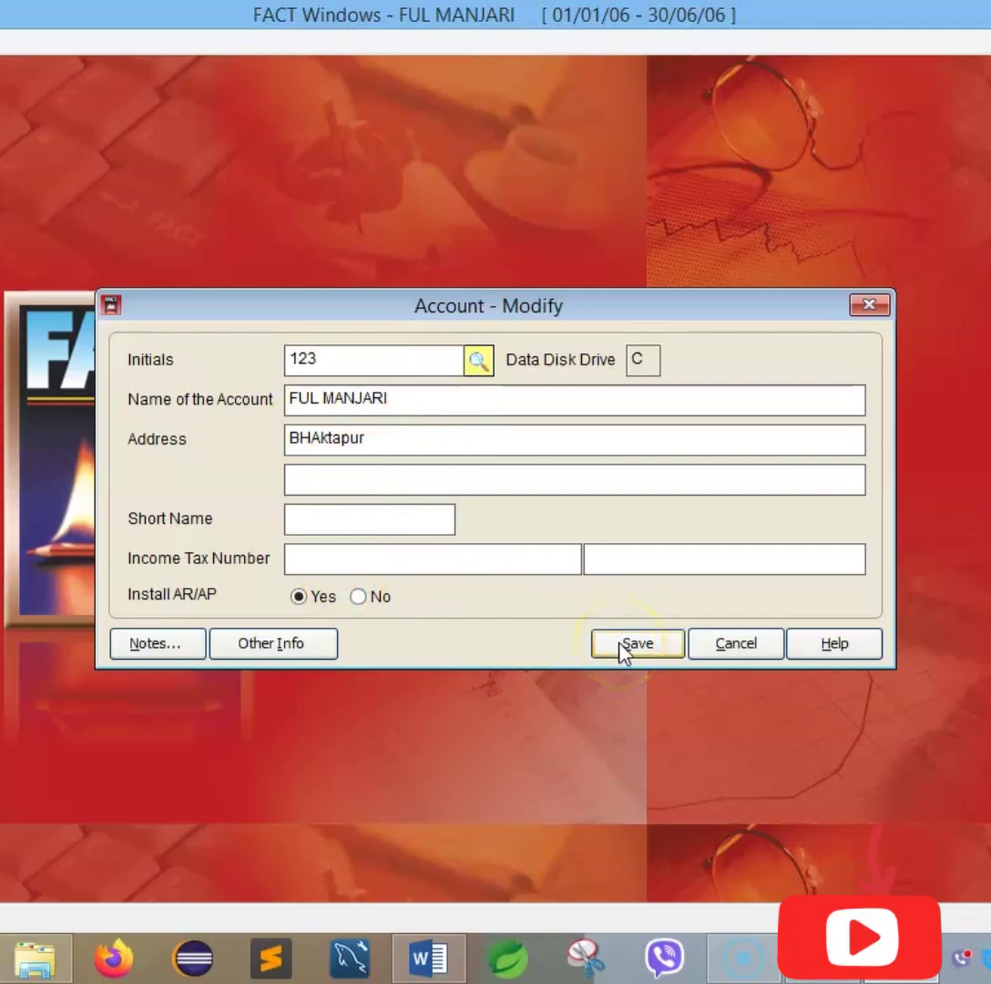
pyautogui.click(620, 644)
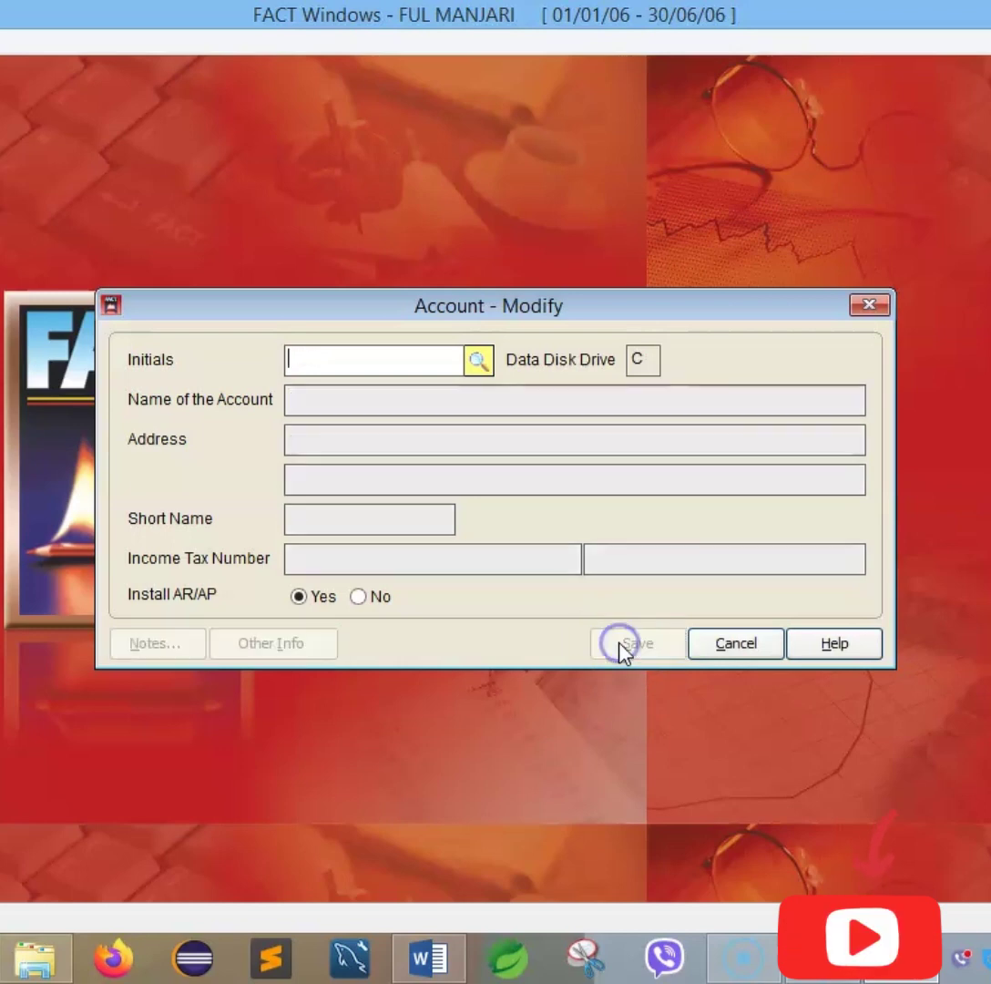
pyautogui.click(741, 647)
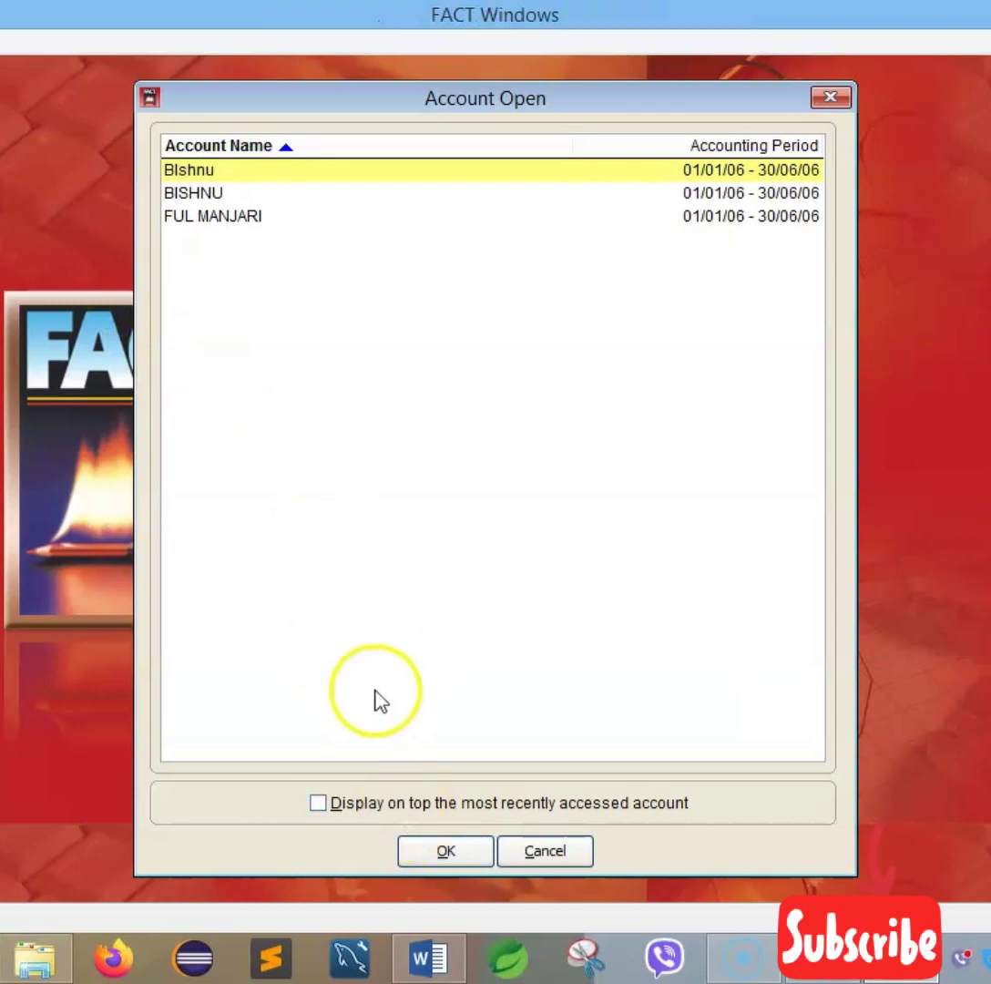
pyautogui.click(222, 220)
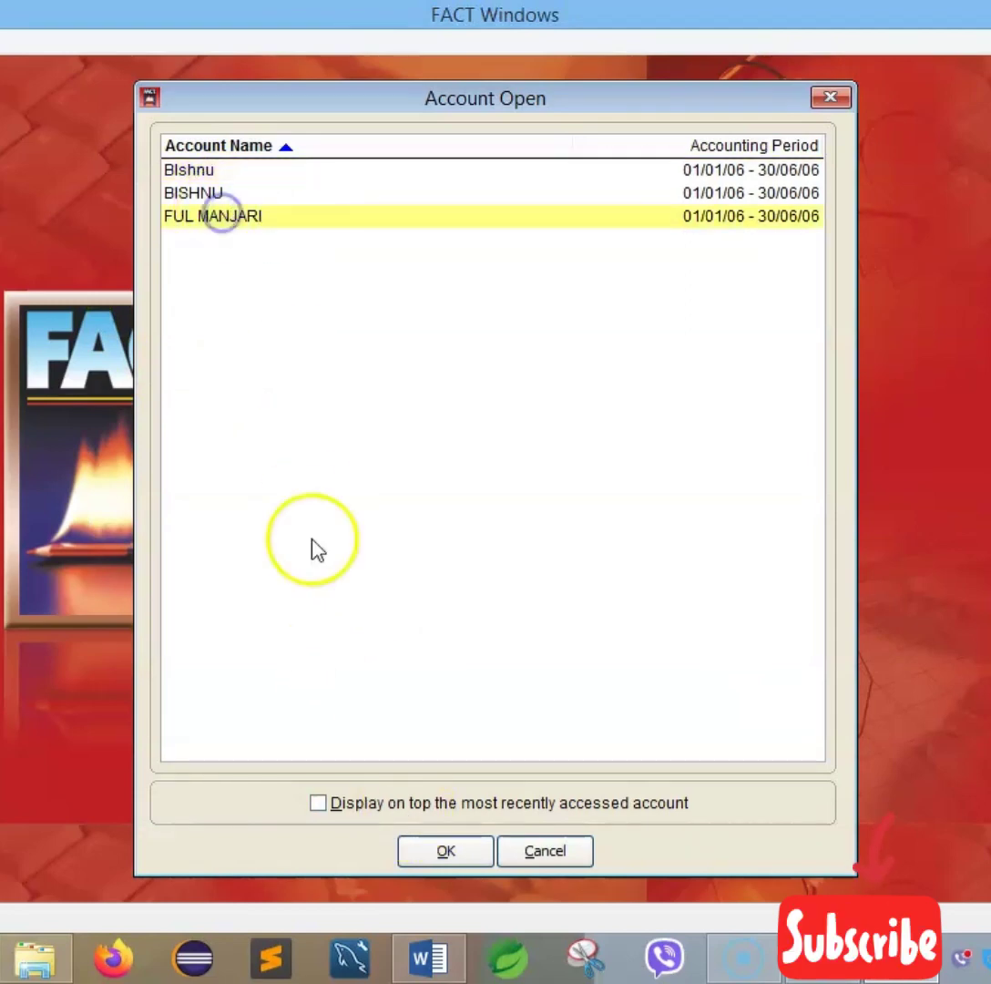
pyautogui.click(439, 853)
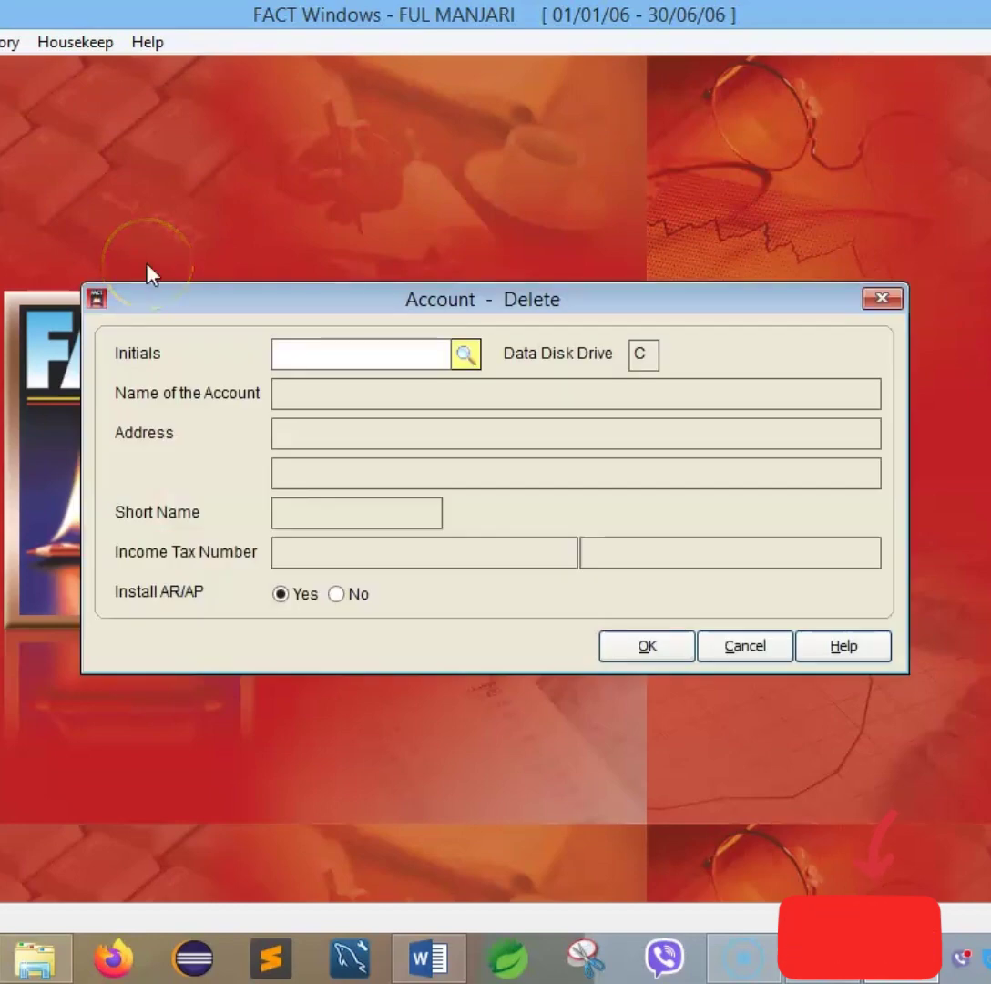
pyautogui.write('123')
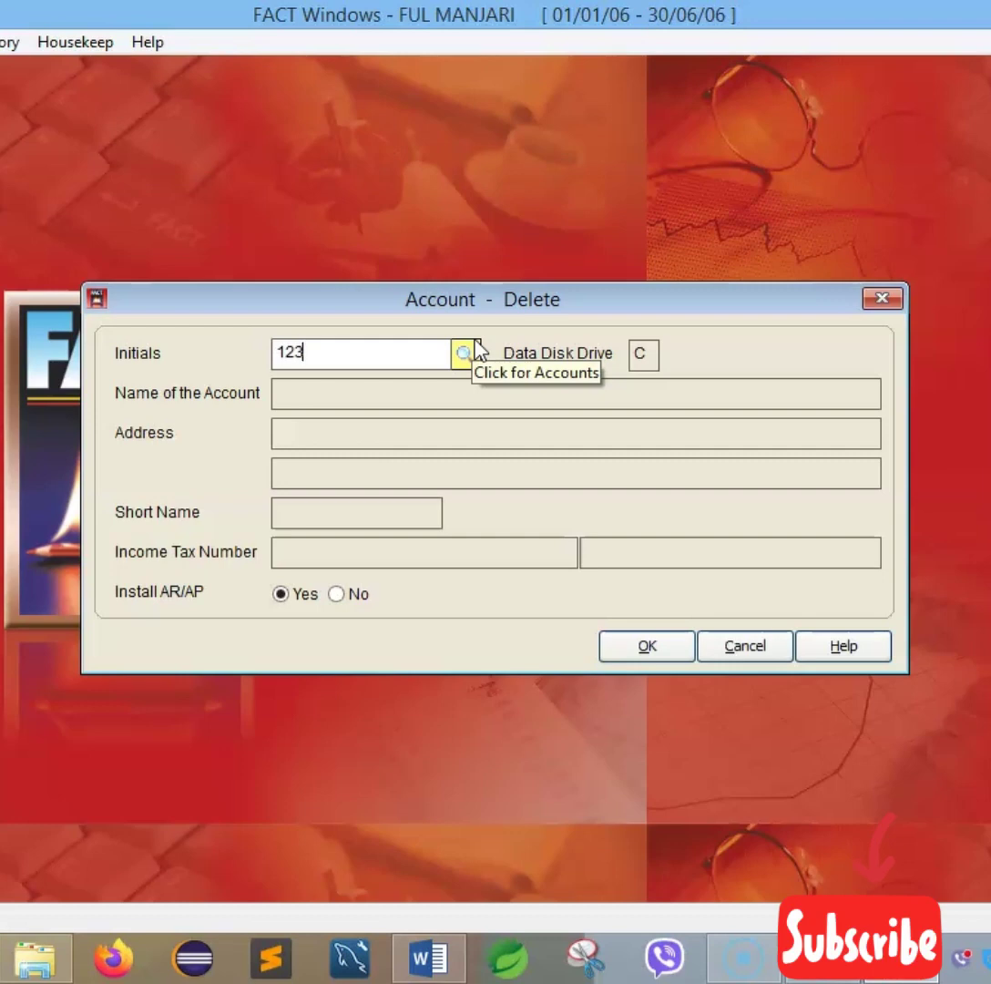
pyautogui.click(467, 354)
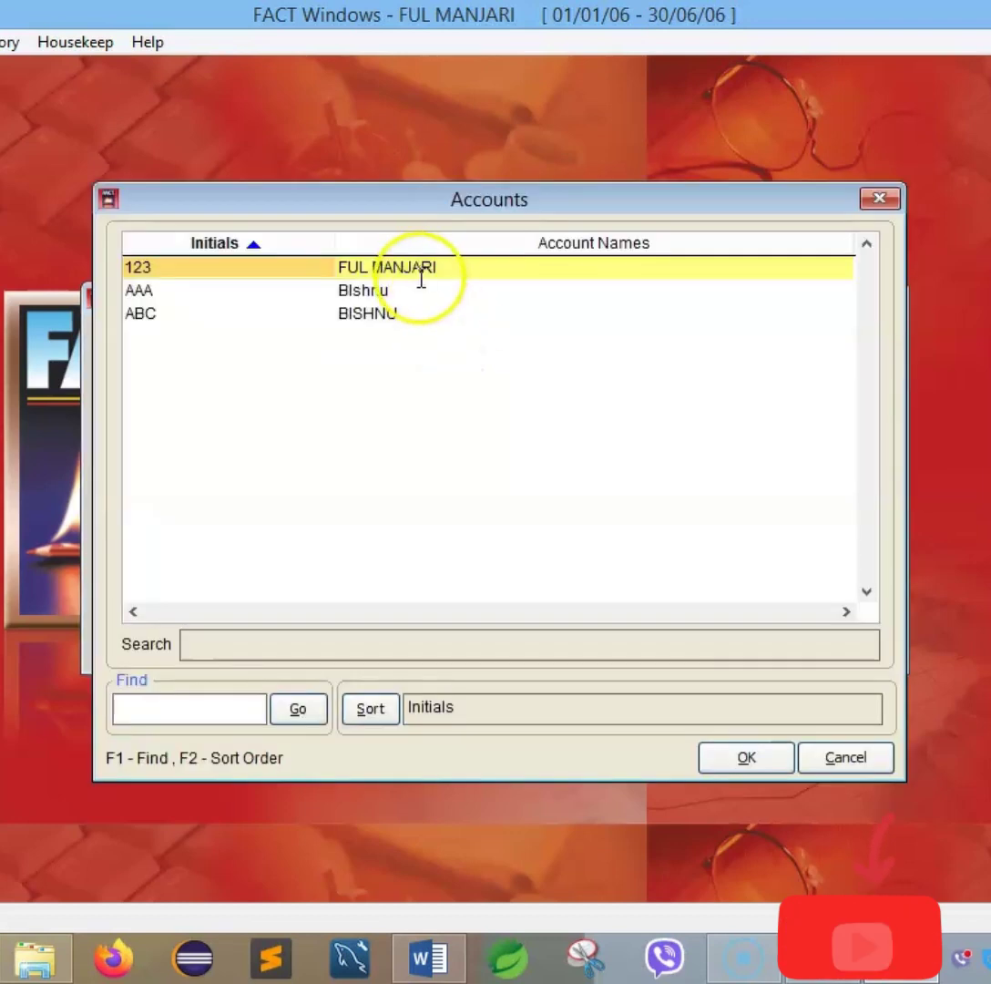
pyautogui.click(744, 757)
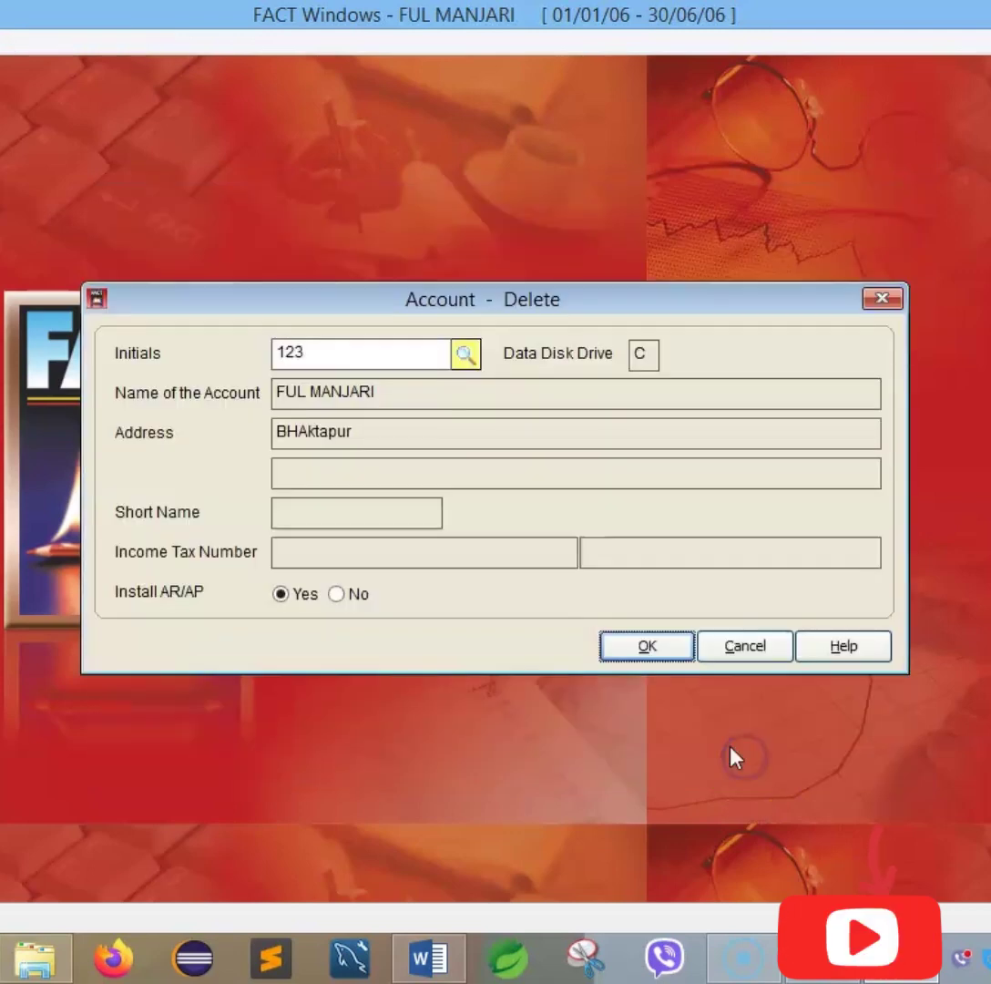
pyautogui.click(645, 649)
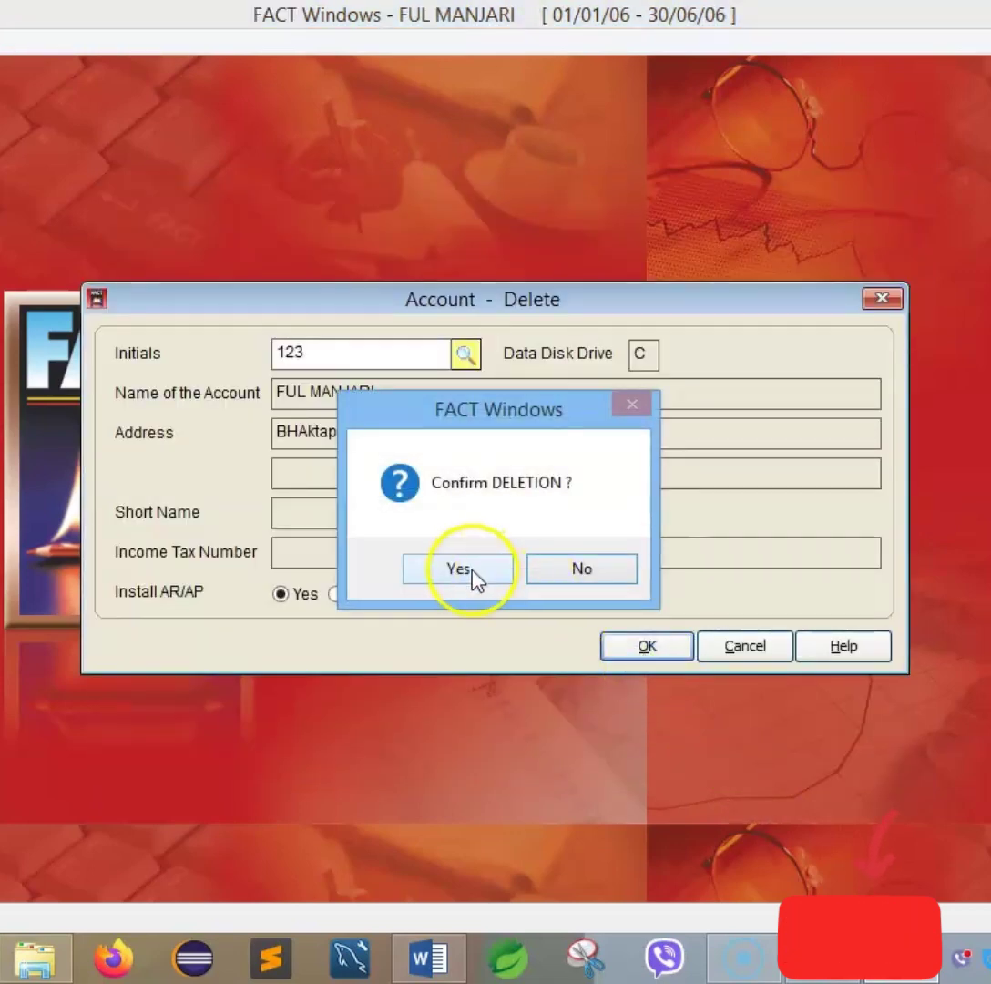
pyautogui.click(470, 572)
pyautogui.click(647, 660)
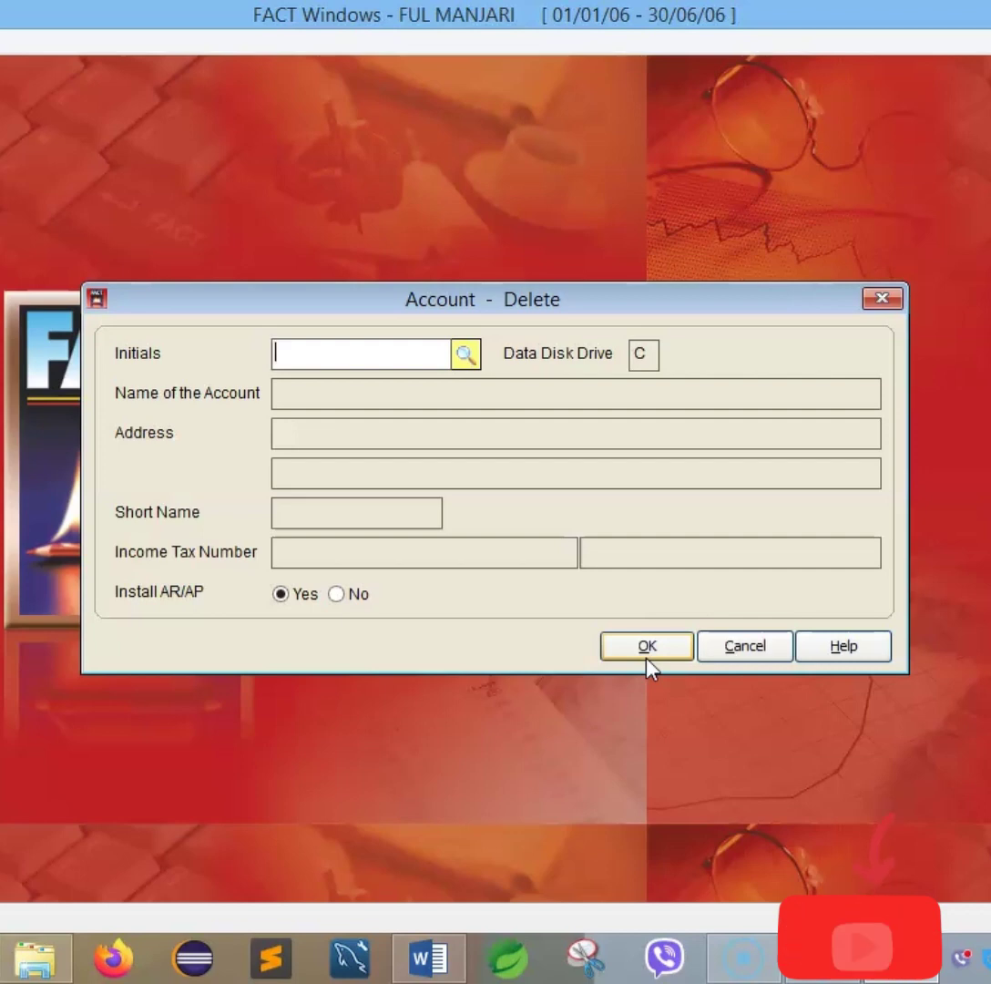
pyautogui.click(764, 652)
pyautogui.click(303, 495)
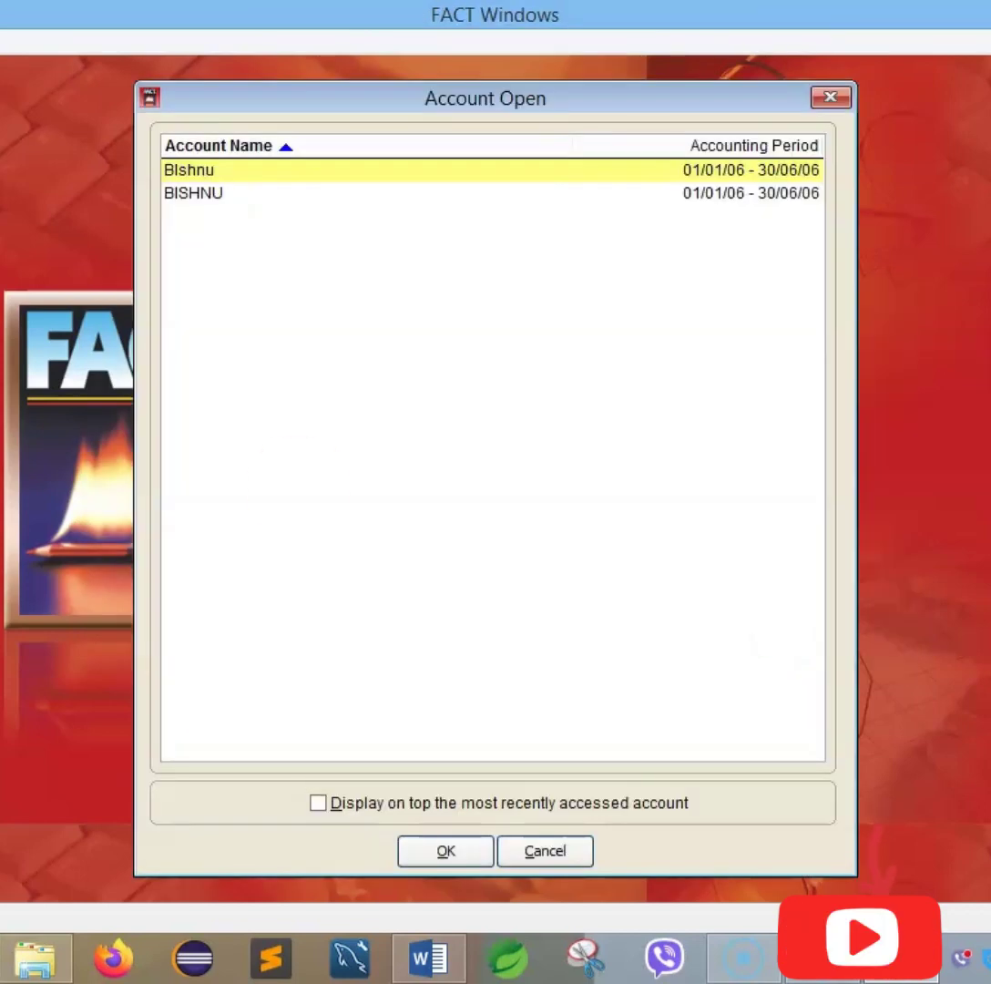
# - Open the first listed account and start a new account with initials 123 on data disk drive C
pyautogui.click(216, 169)
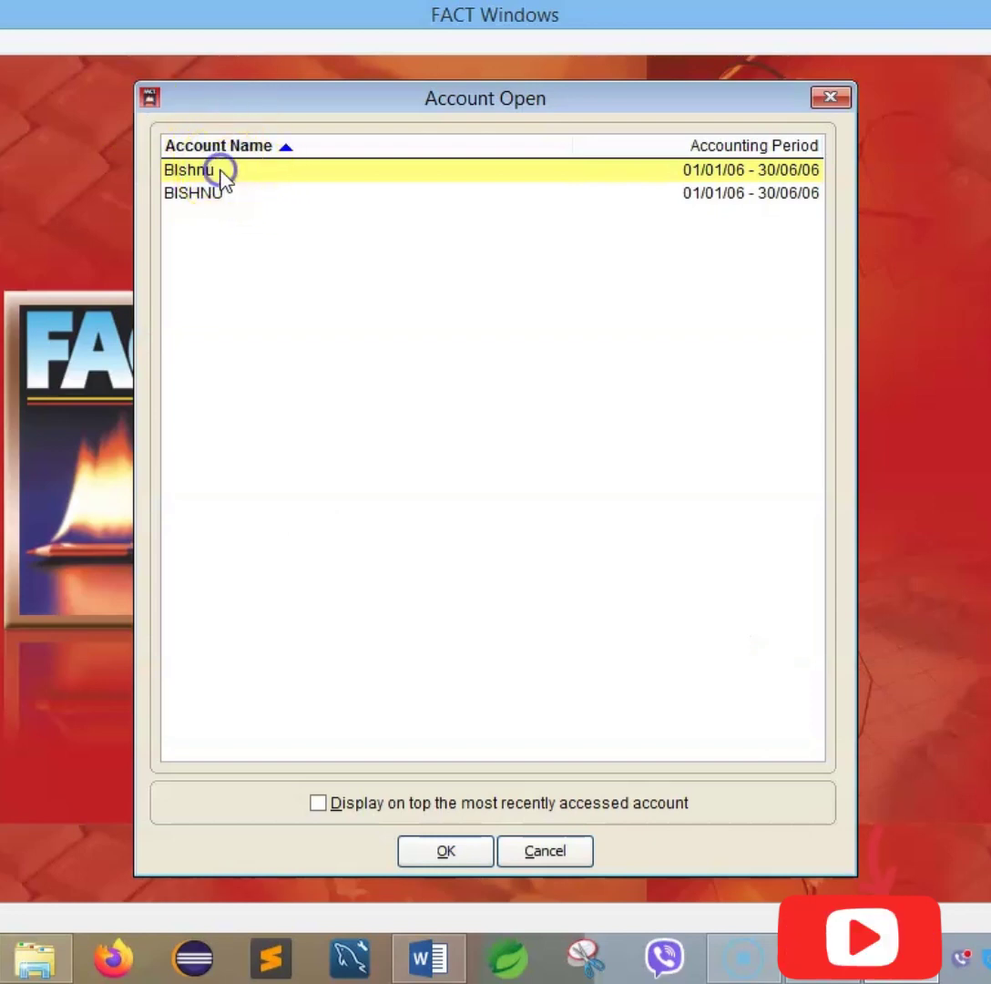
pyautogui.click(418, 850)
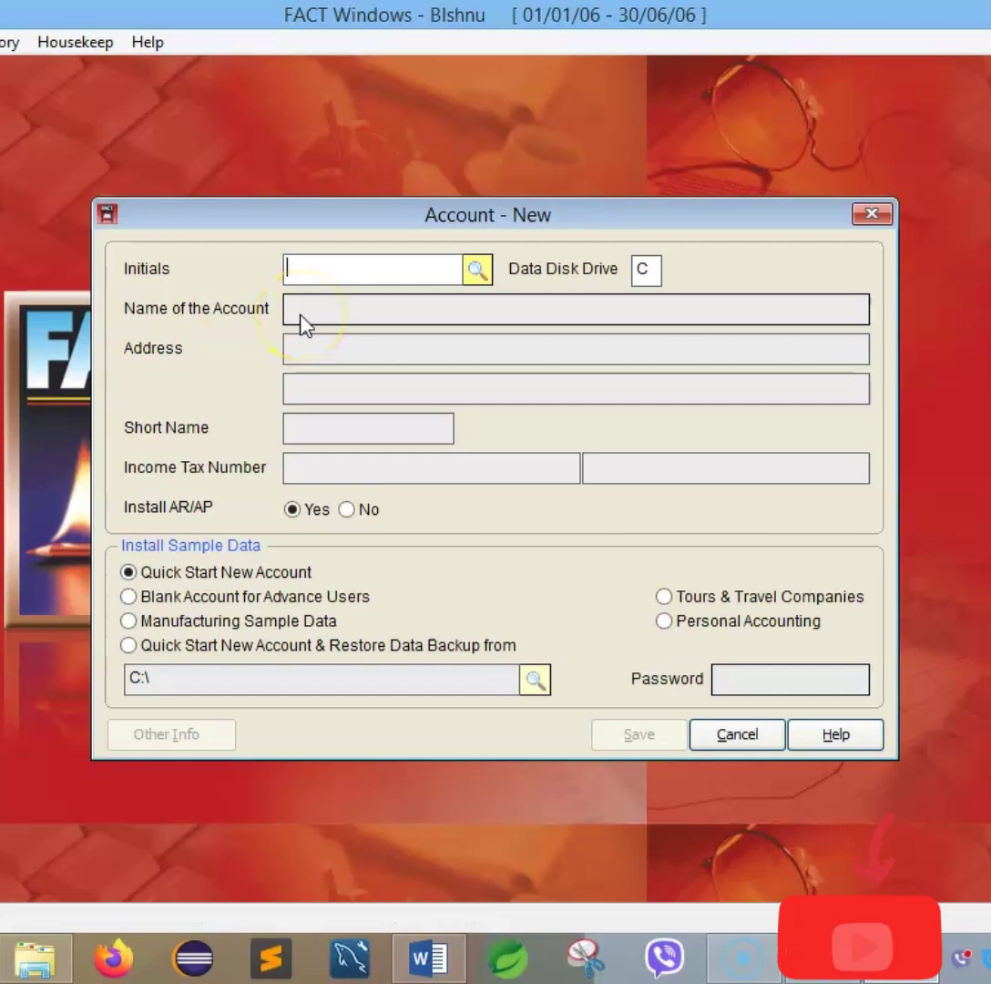
pyautogui.write('123')
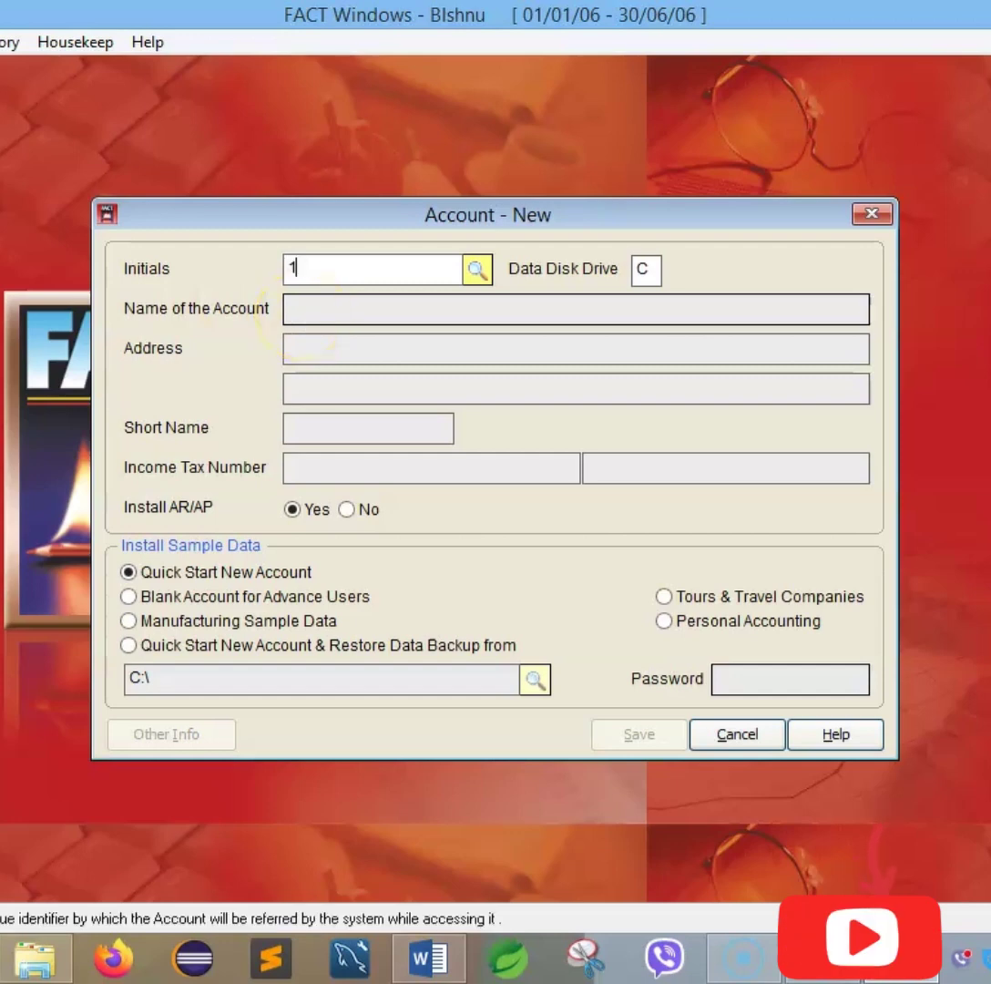
pyautogui.click(333, 316)
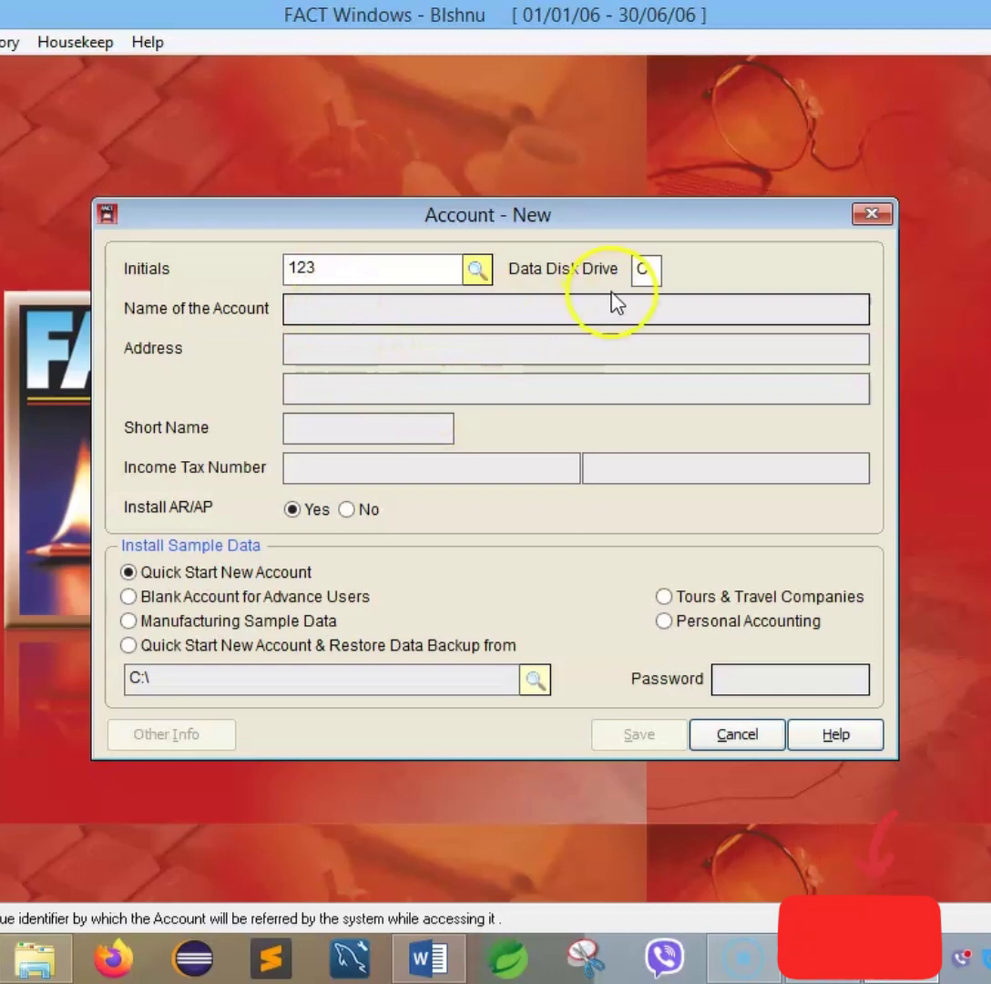
pyautogui.click(648, 270)
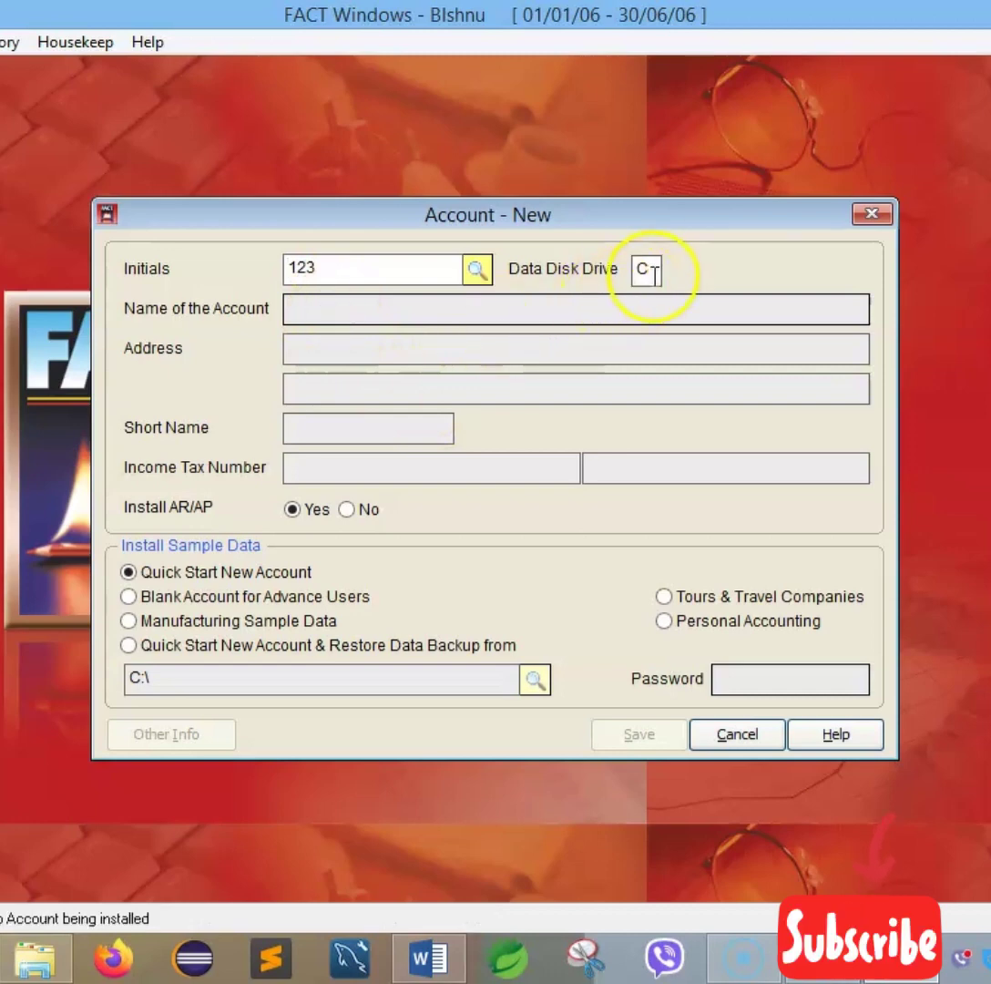
pyautogui.click(547, 314)
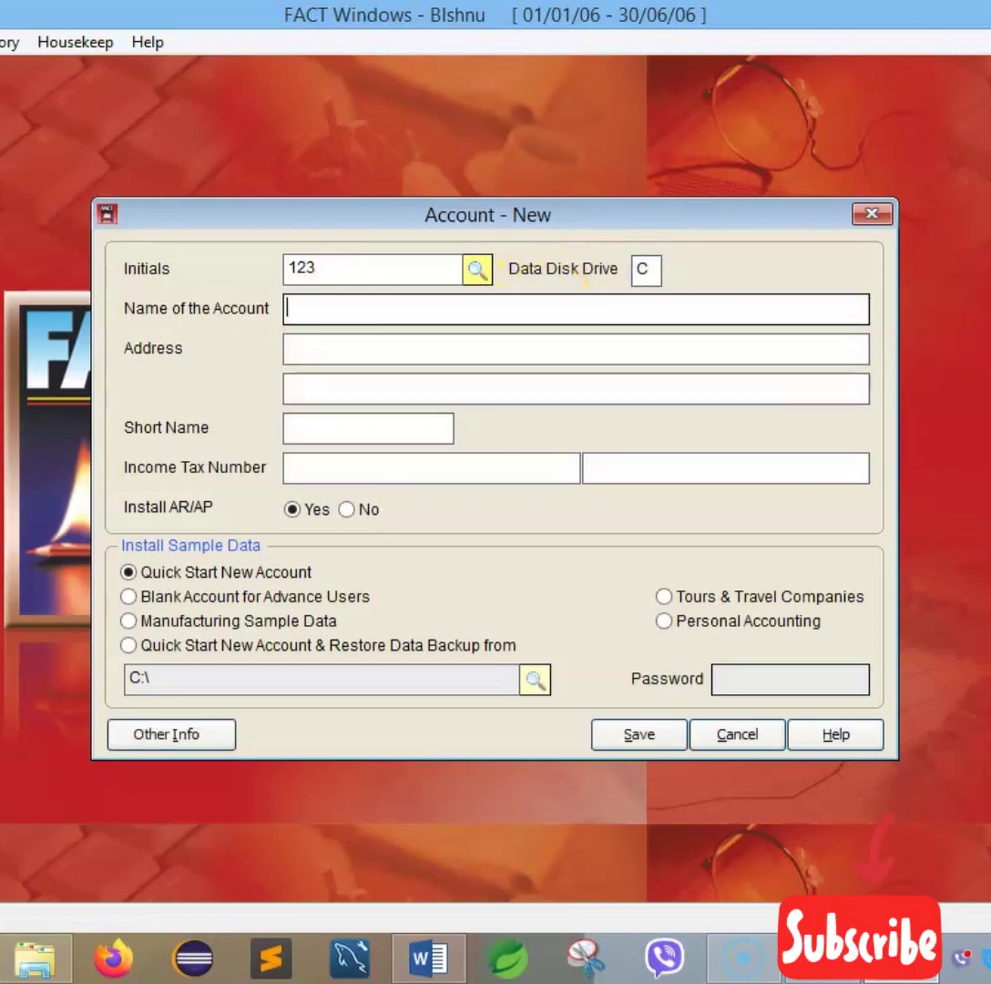
# - Name the new account FULL MANJARI and fill in the first line of its address
pyautogui.write('FULL M')
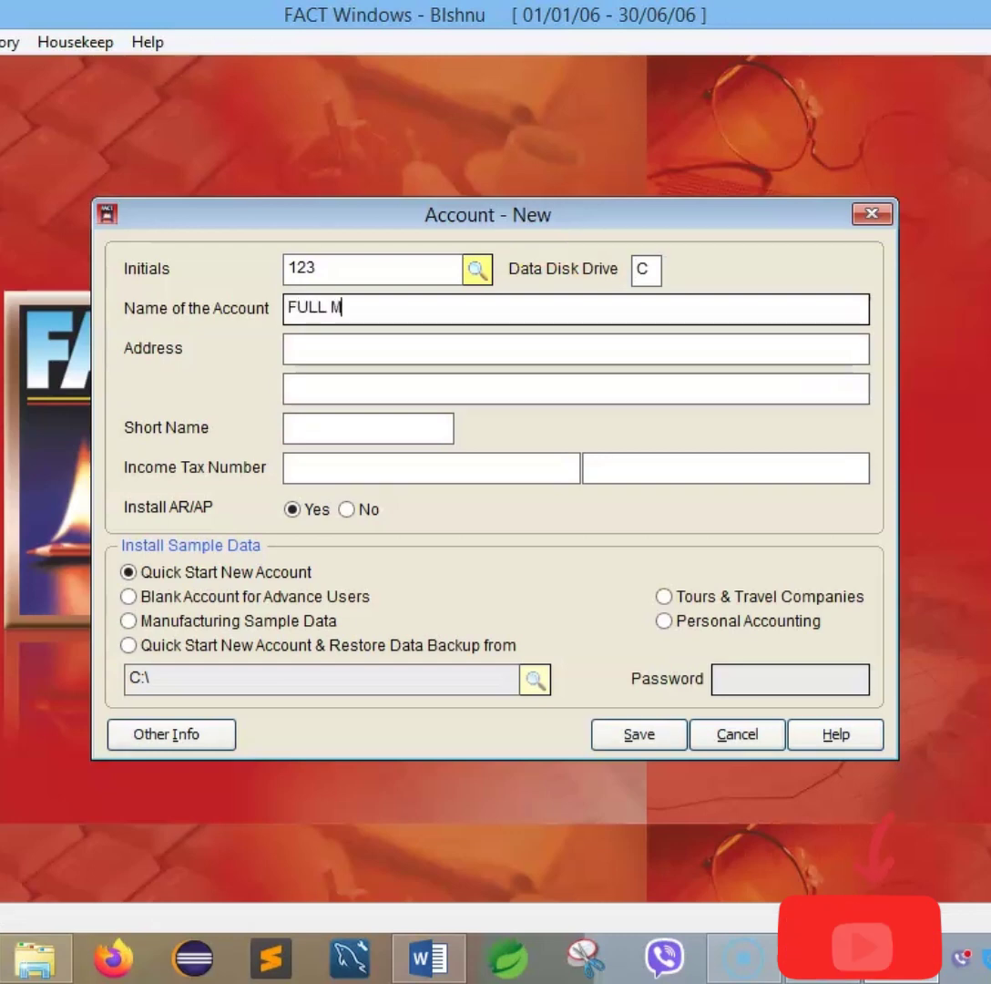
pyautogui.write('AN')
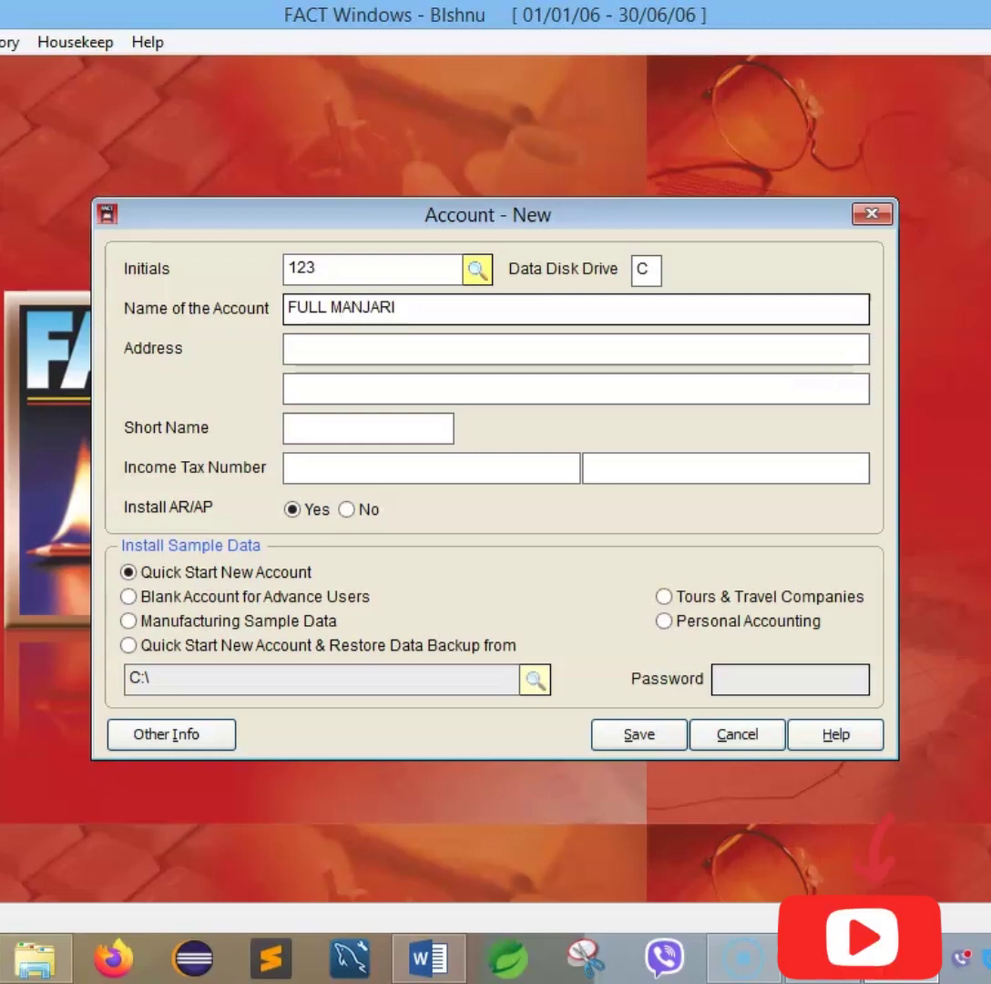
pyautogui.write('JARI')
pyautogui.click(441, 348)
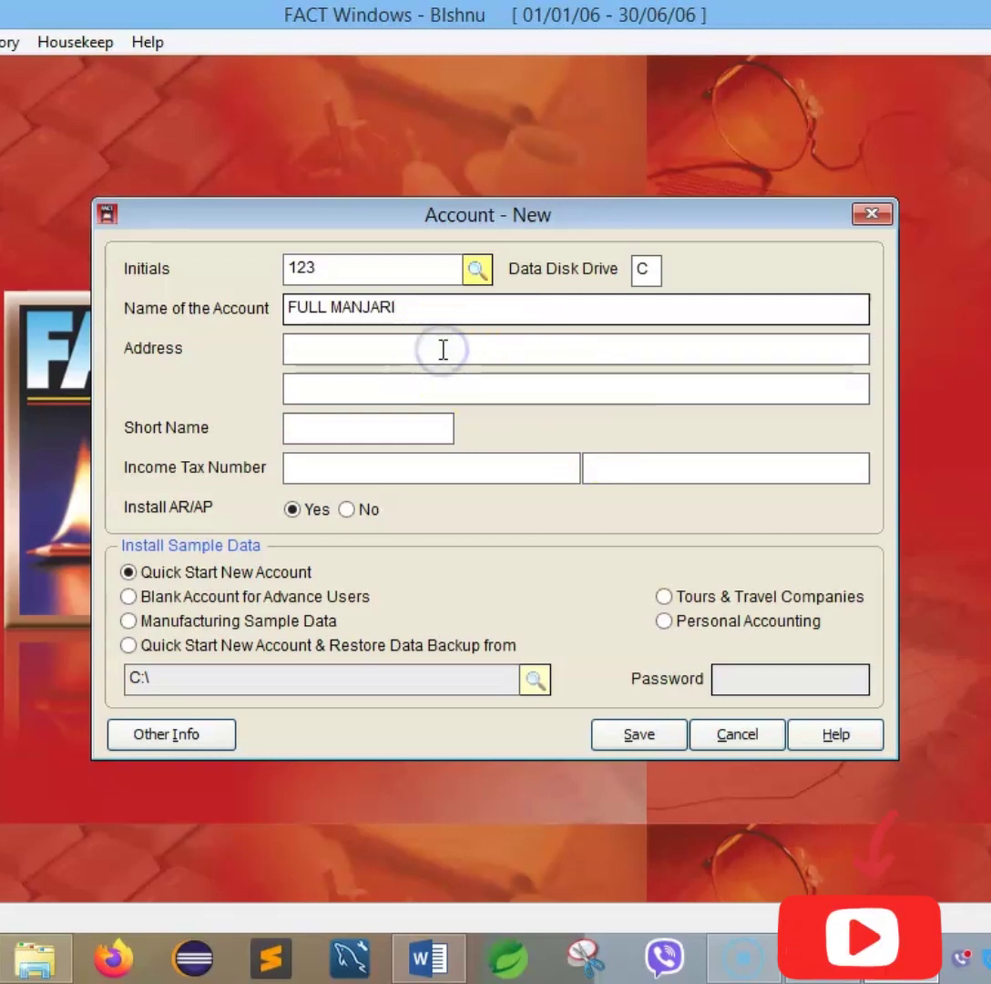
pyautogui.write('BHAKTAPUR')
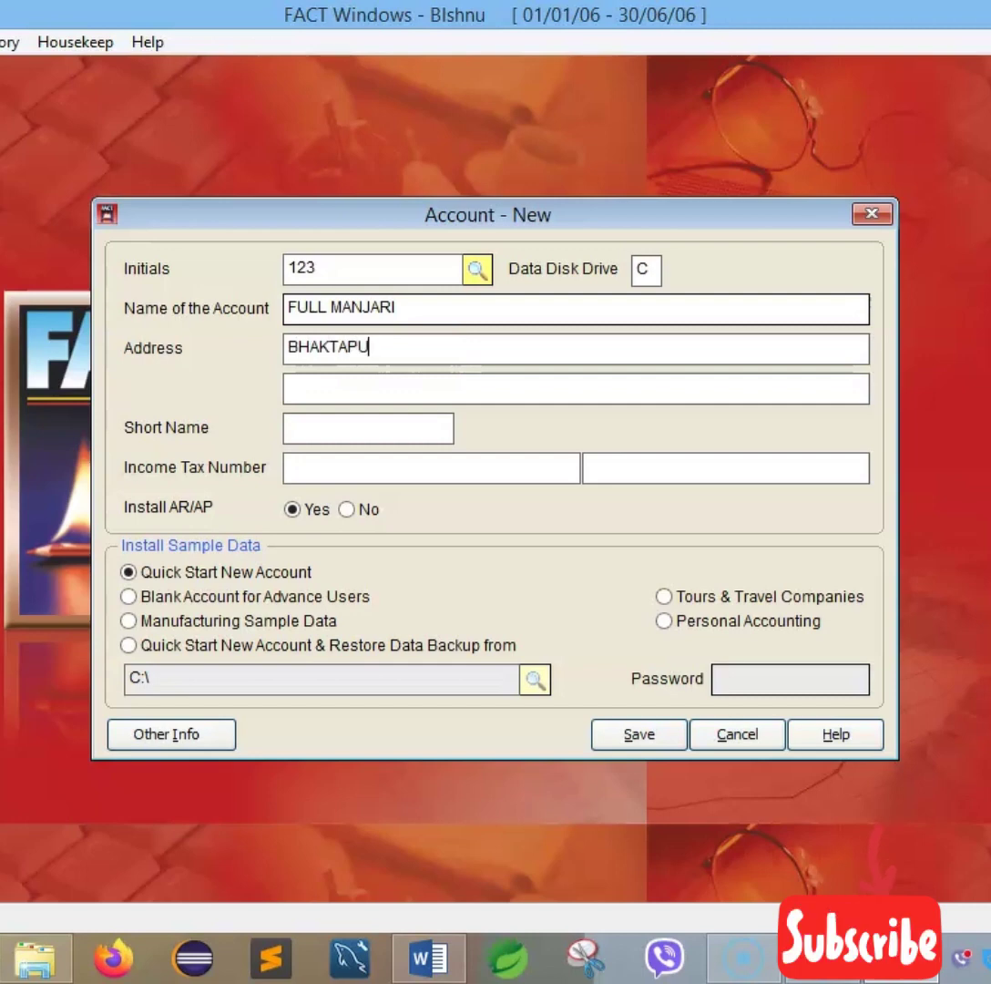
# - Save the account, installing it in the existing data directory, and close the new account form and the accounts list
pyautogui.click(644, 740)
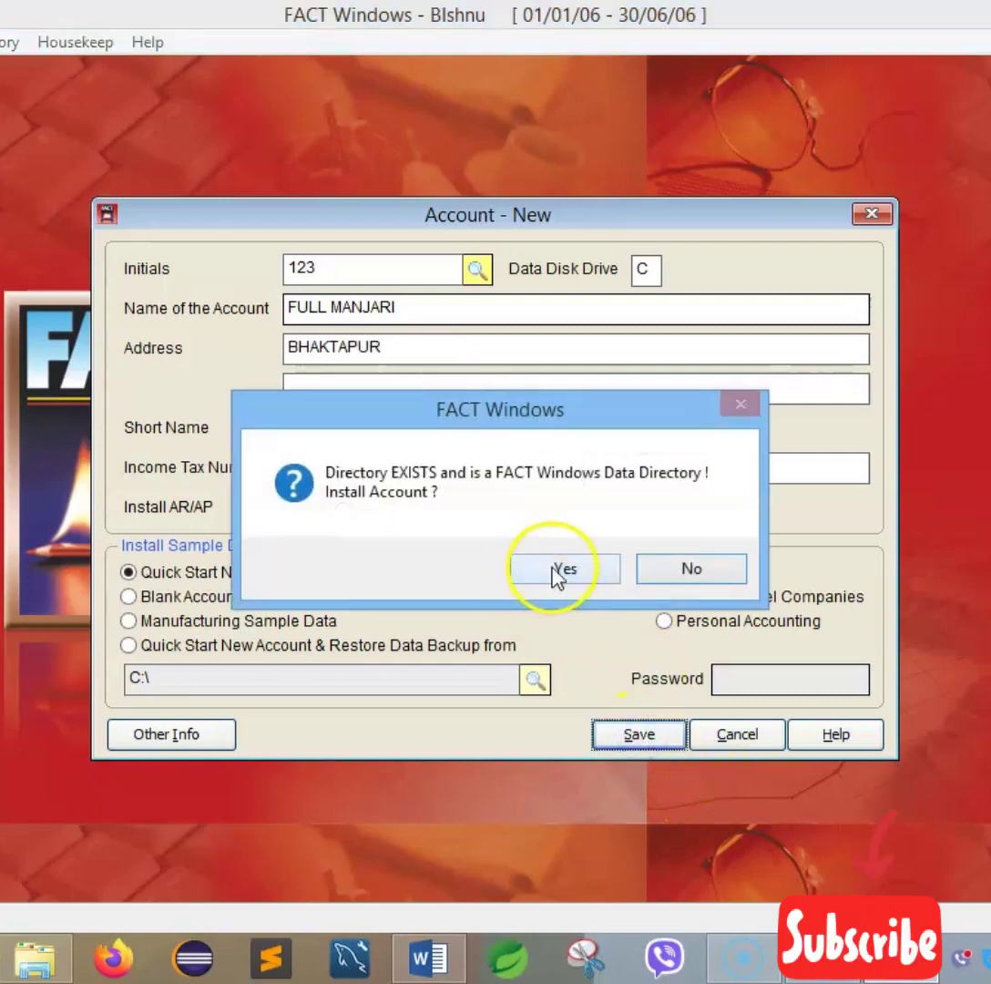
pyautogui.click(558, 572)
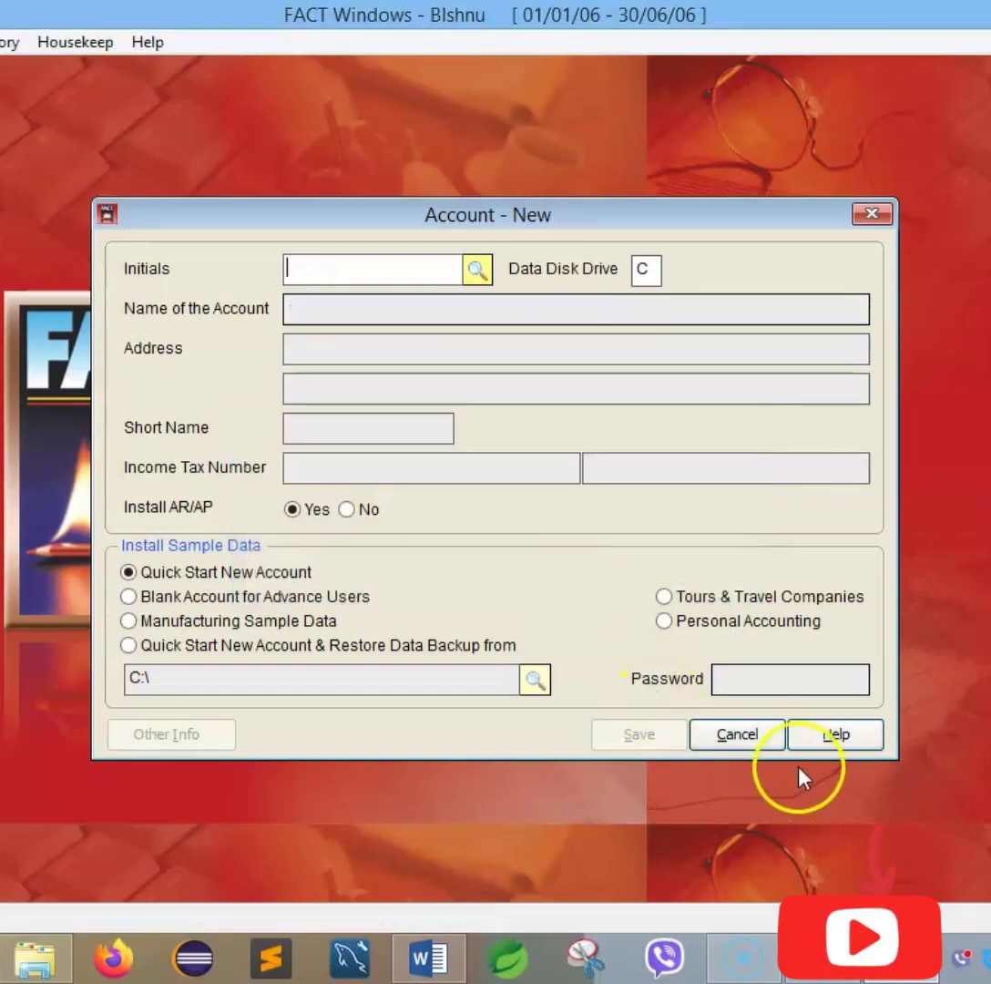
pyautogui.click(734, 746)
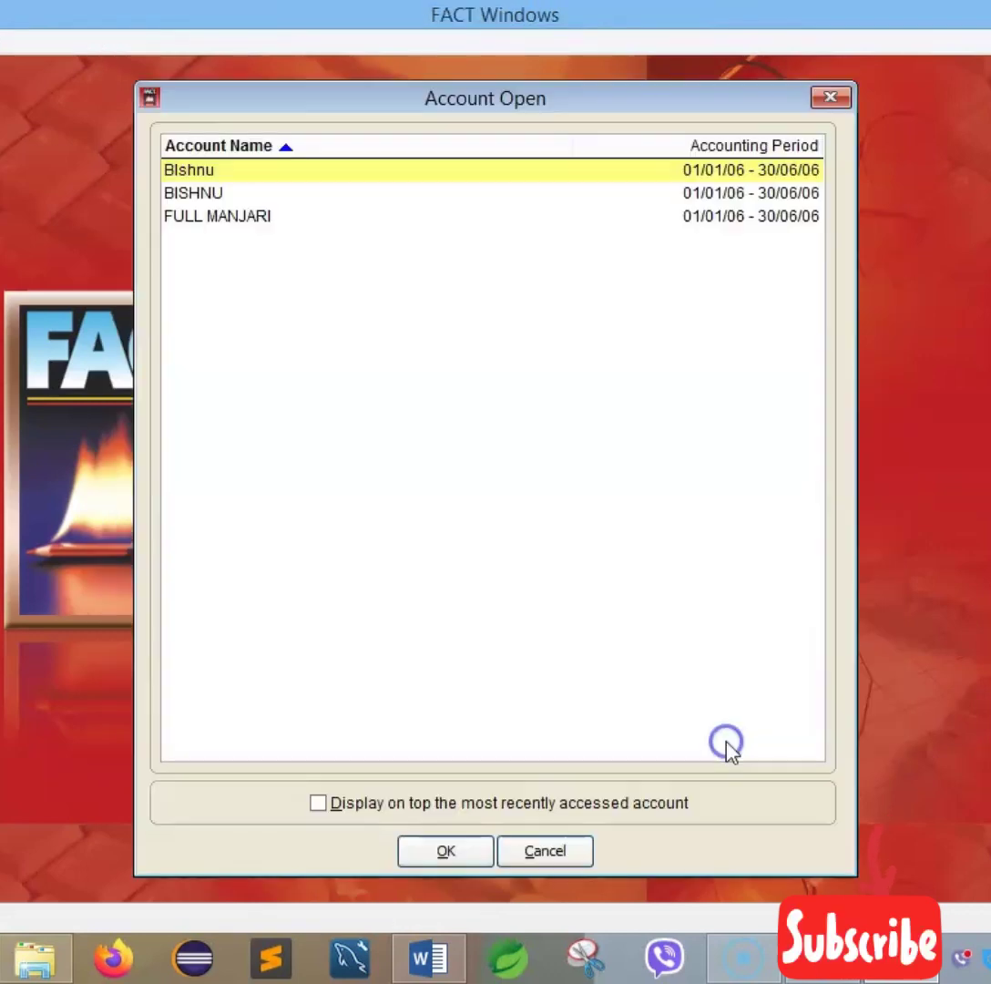
pyautogui.click(831, 97)
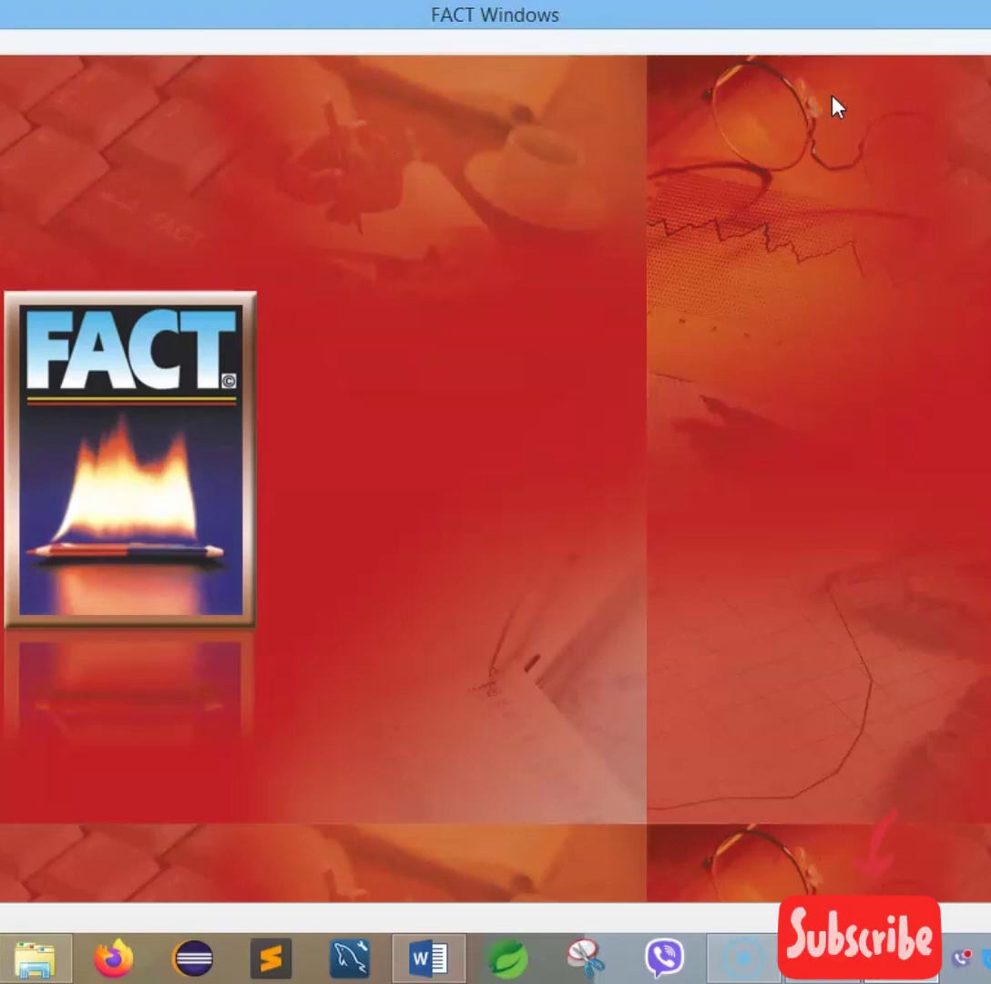
pyautogui.click(741, 299)
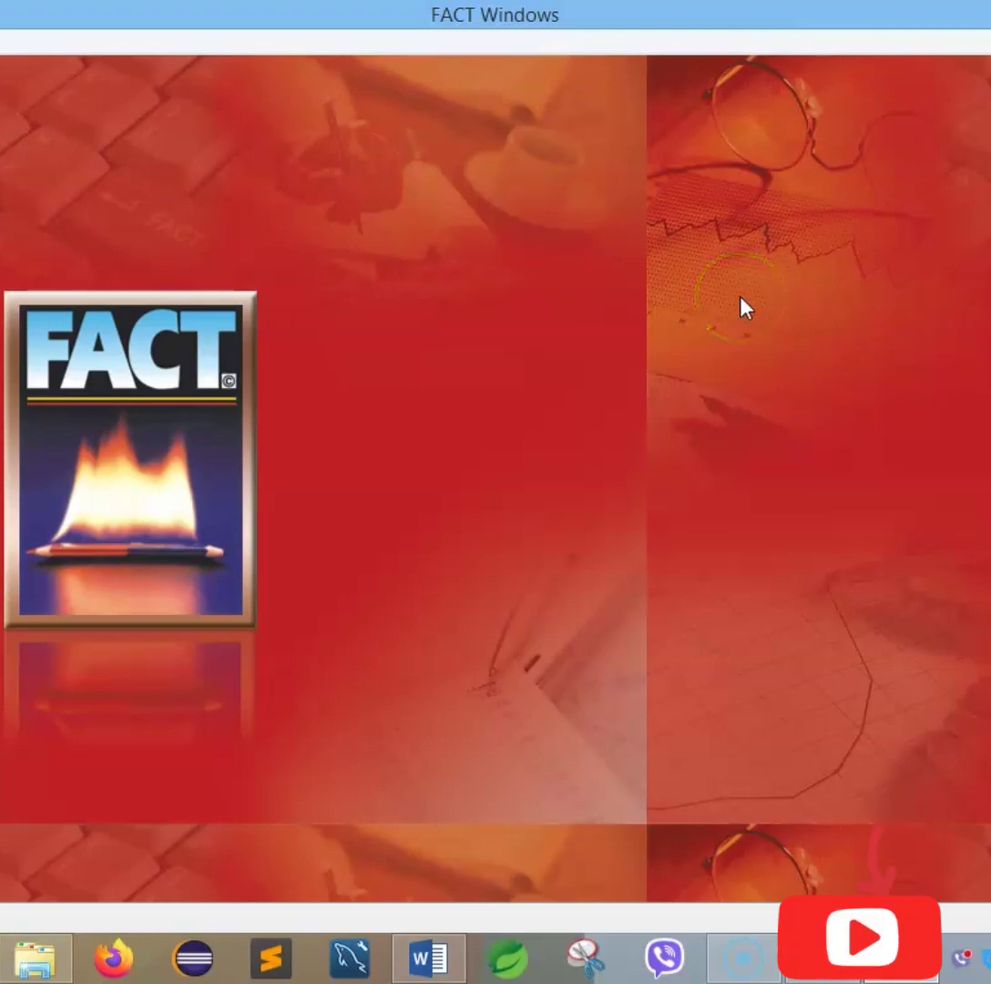
pyautogui.click(668, 409)
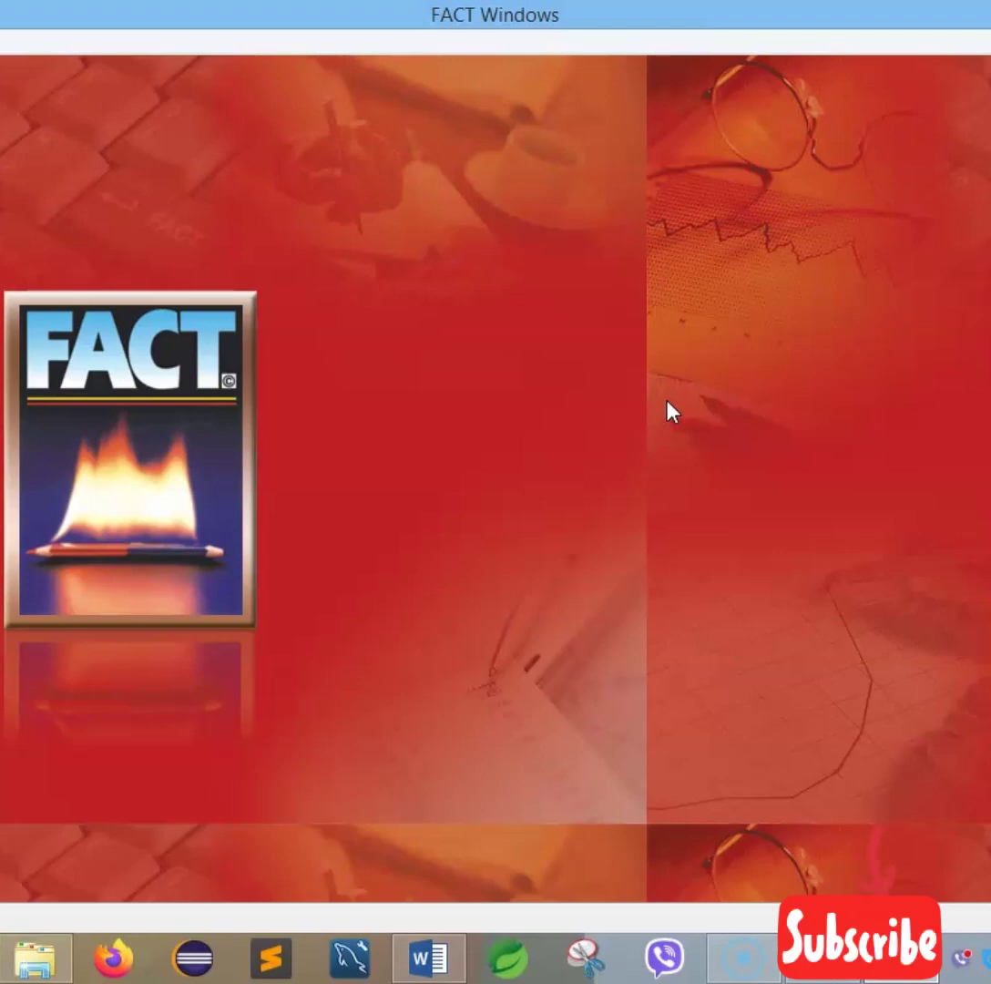
pyautogui.click(458, 380)
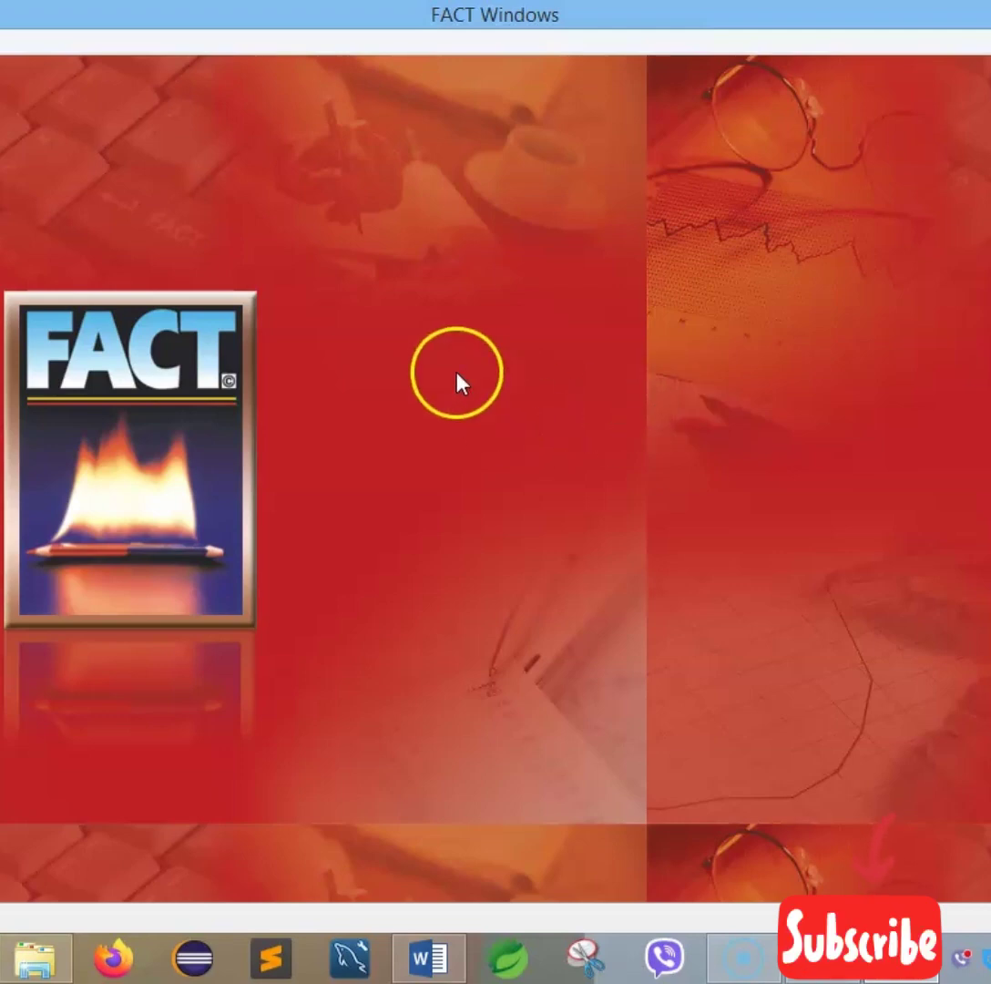
pyautogui.click(452, 709)
pyautogui.click(818, 898)
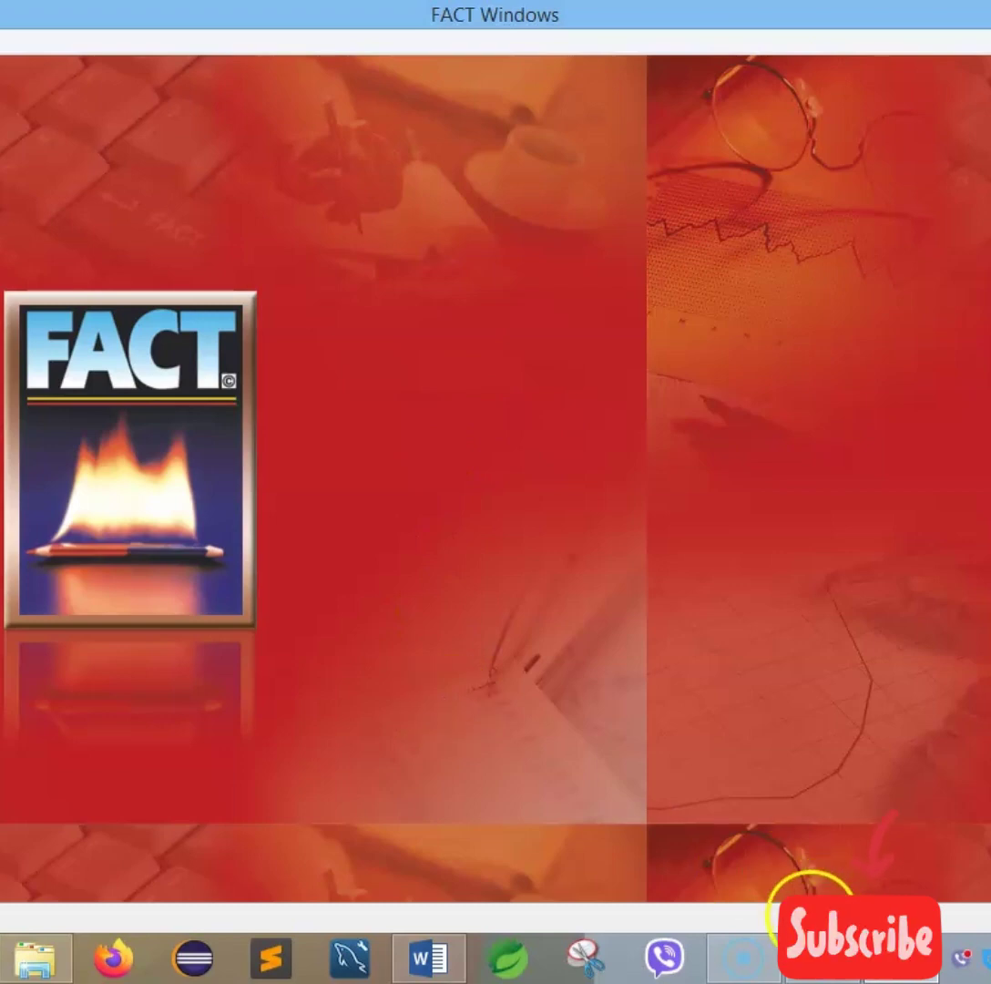
pyautogui.click(176, 913)
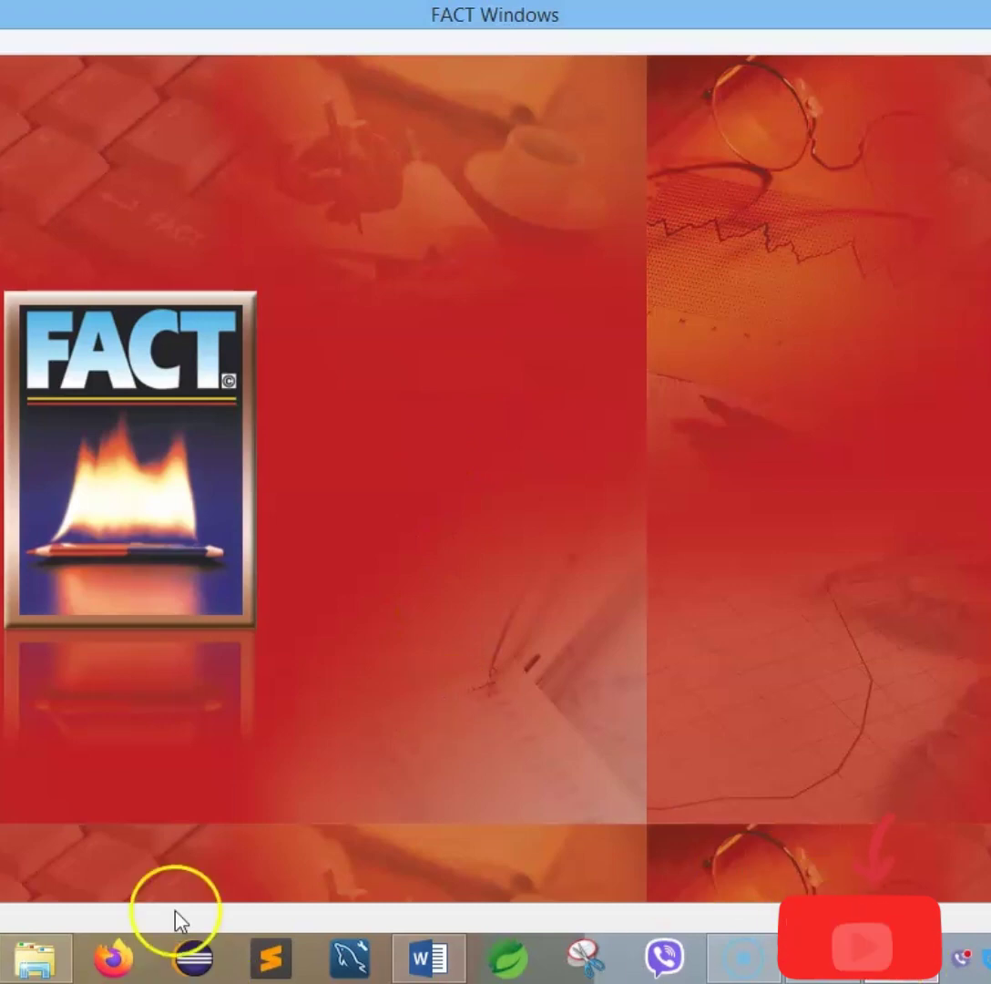
pyautogui.click(111, 956)
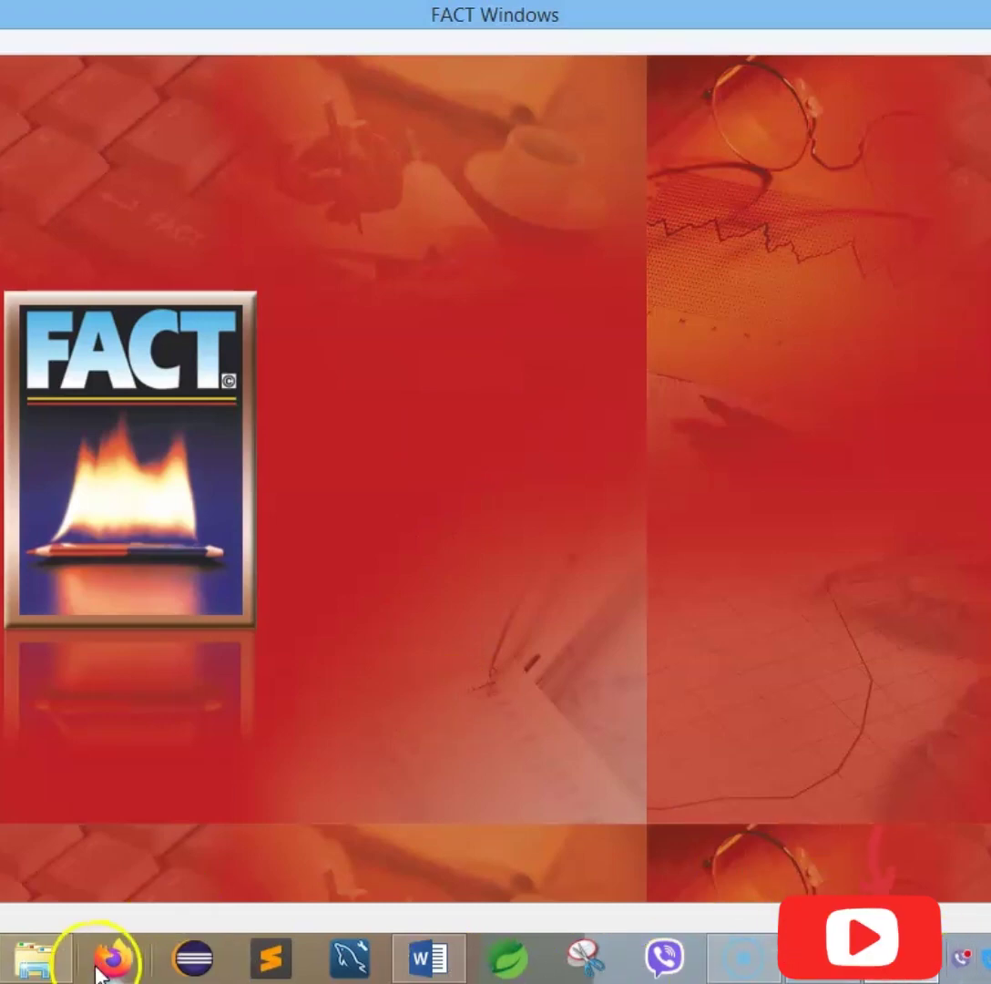
pyautogui.click(188, 784)
pyautogui.click(770, 486)
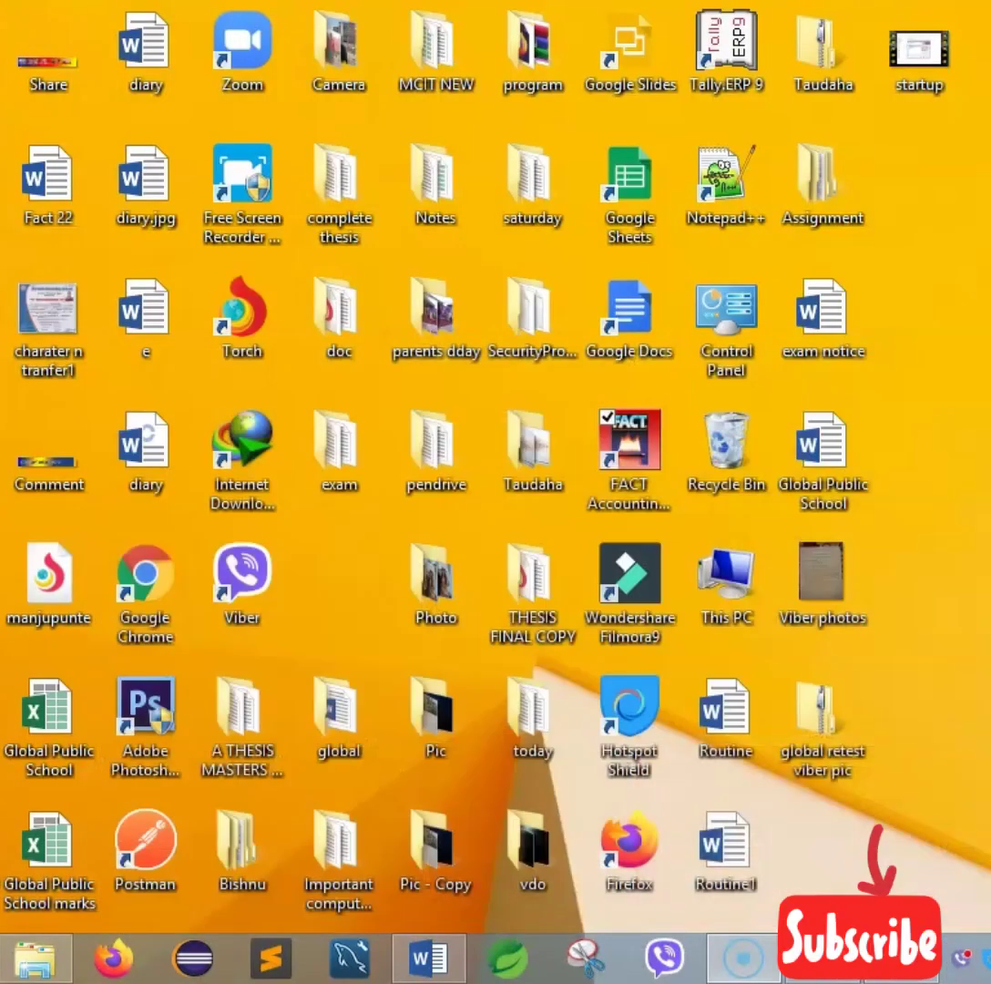
pyautogui.click(304, 593)
pyautogui.click(721, 910)
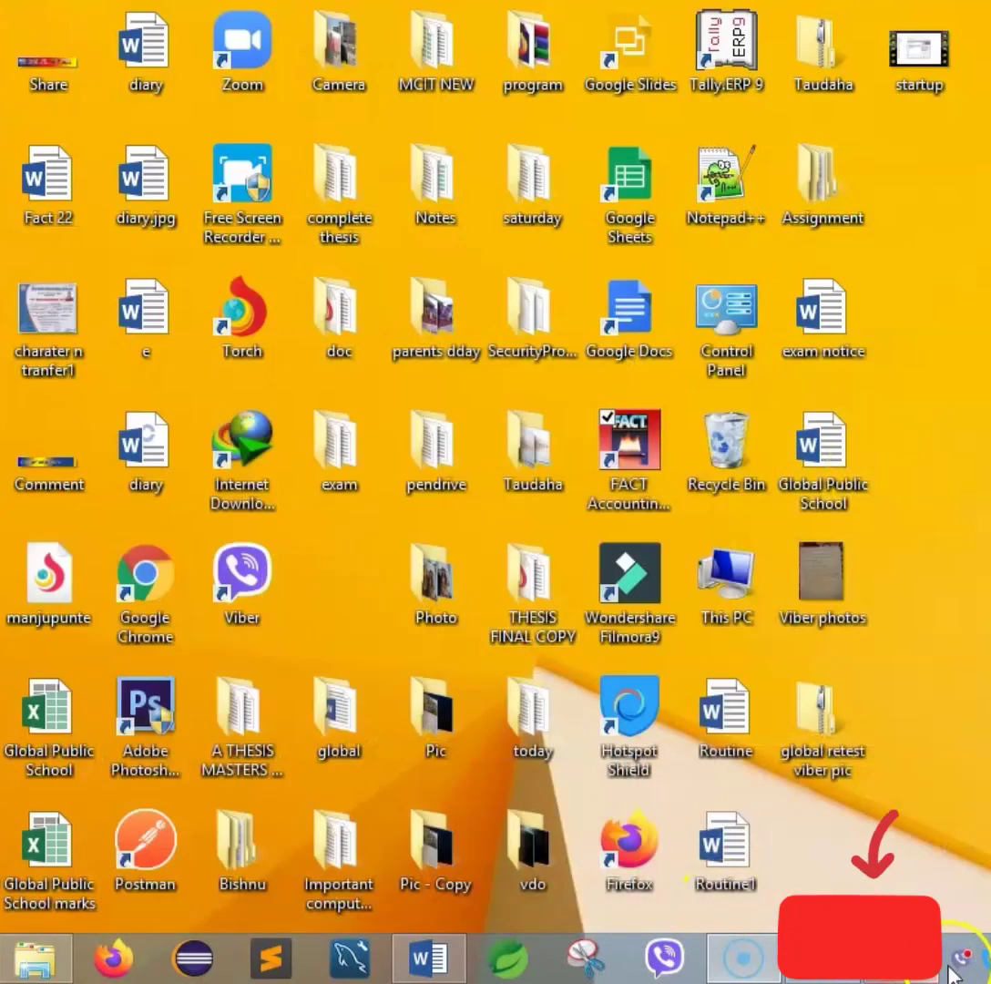